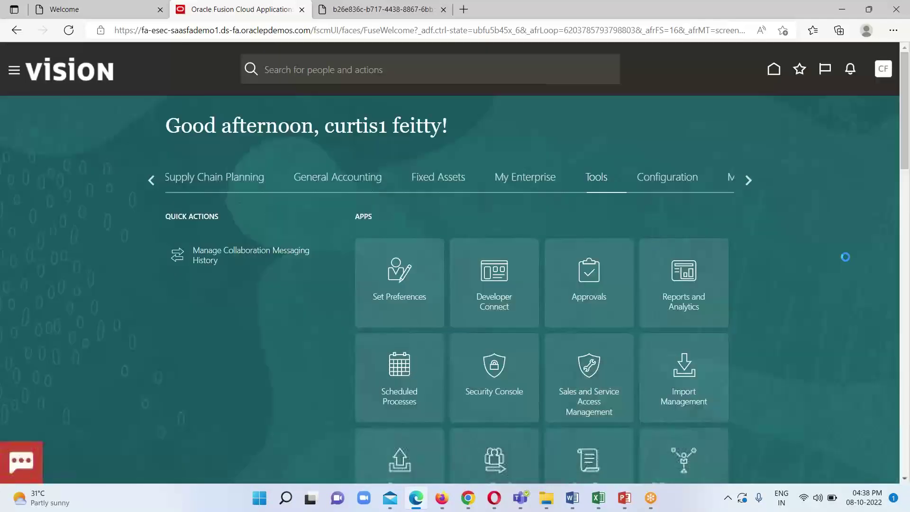
Scroll past the other home-page app groups and show the Tools apps, including Reports and Analytics
click(152, 180)
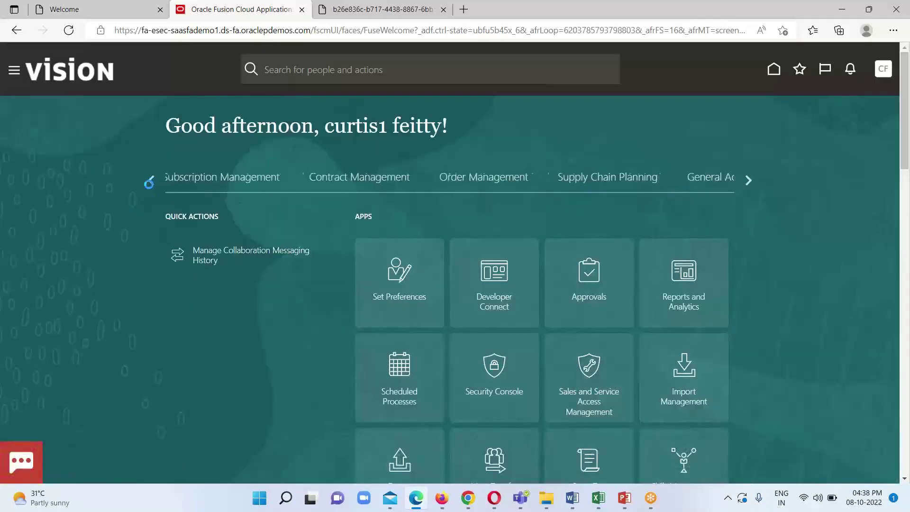
click(150, 181)
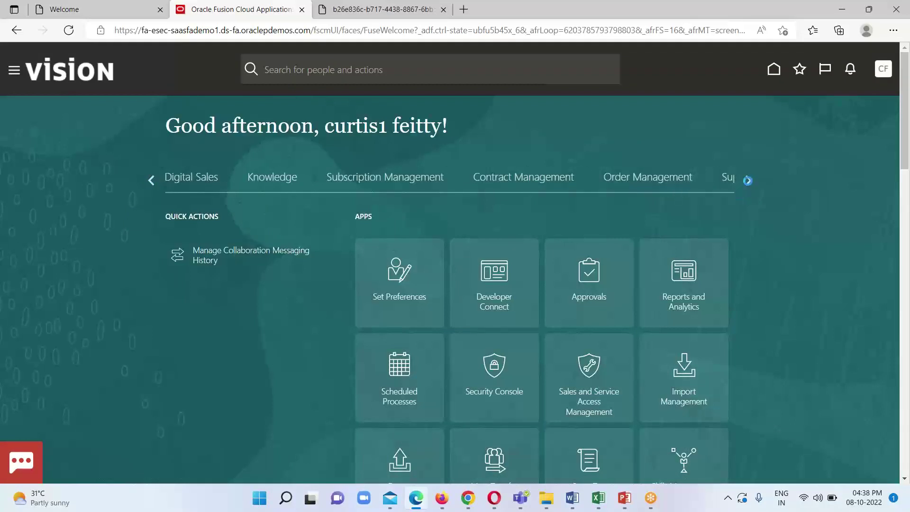
click(748, 181)
click(748, 181)
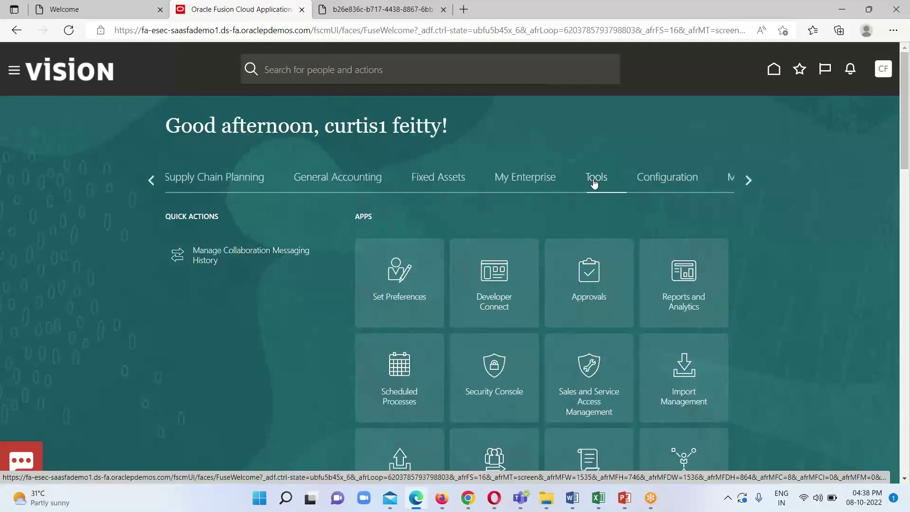
Open Reports and Analytics, browse to Shared Folders > Custom > My Data1, and create a data model
click(677, 284)
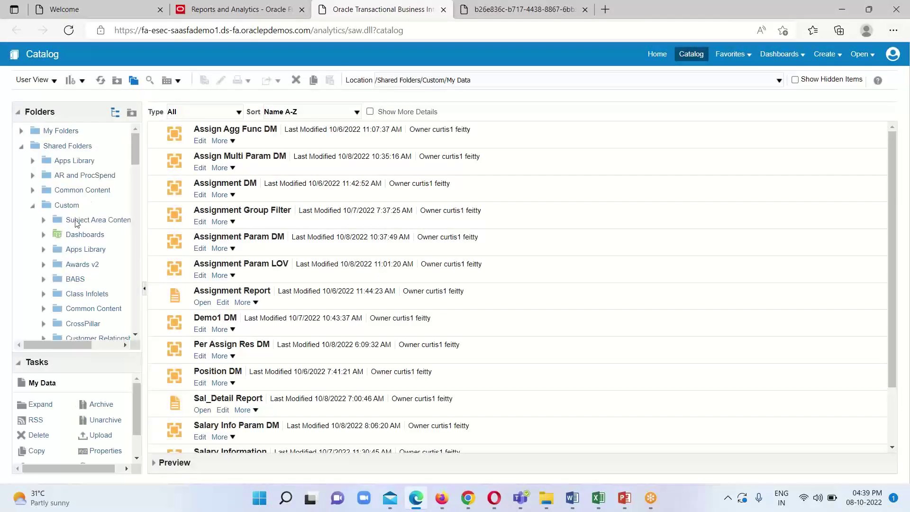
click(68, 205)
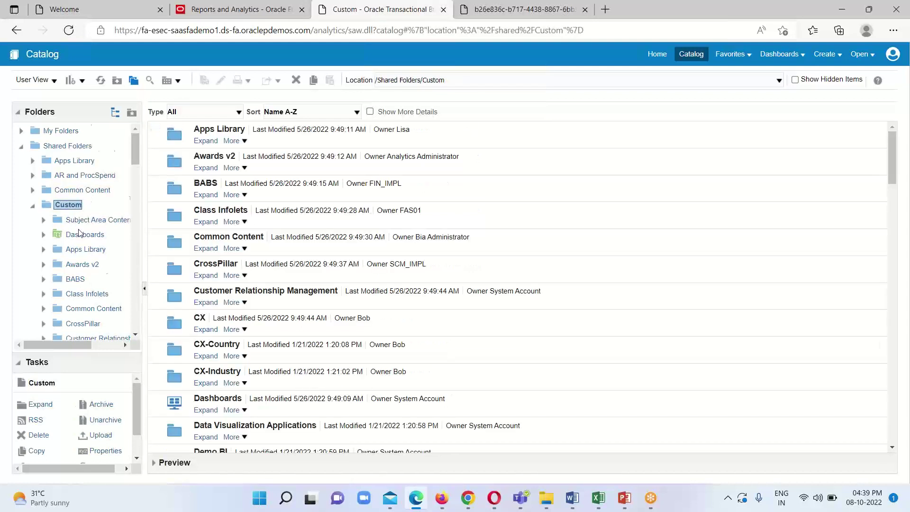
scroll(79, 233, down, 10)
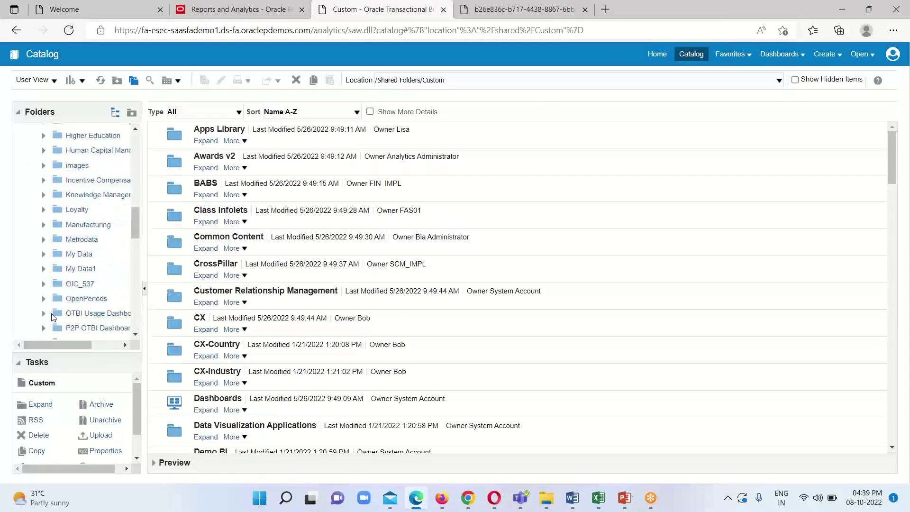
click(66, 264)
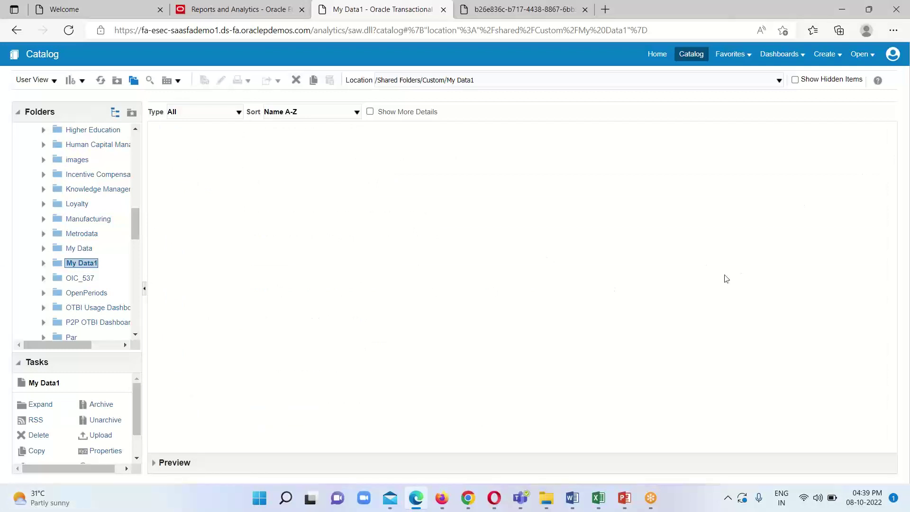
click(827, 54)
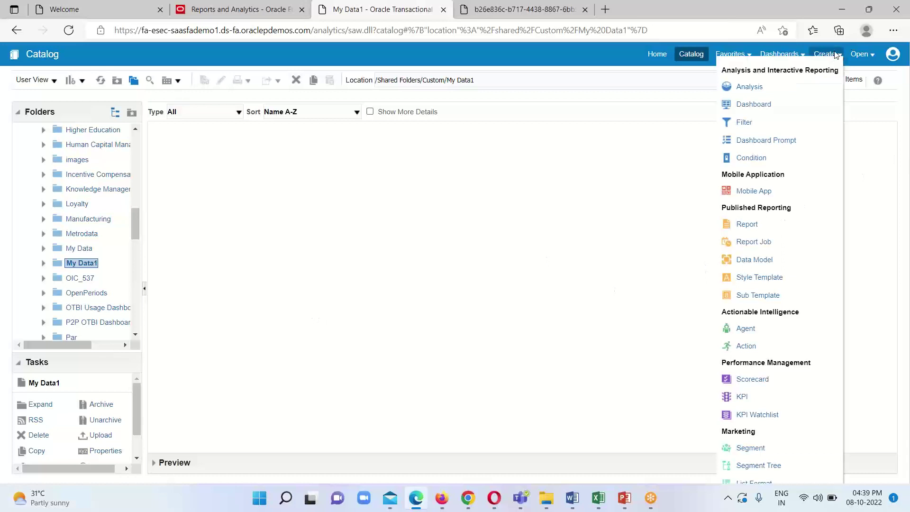
click(741, 261)
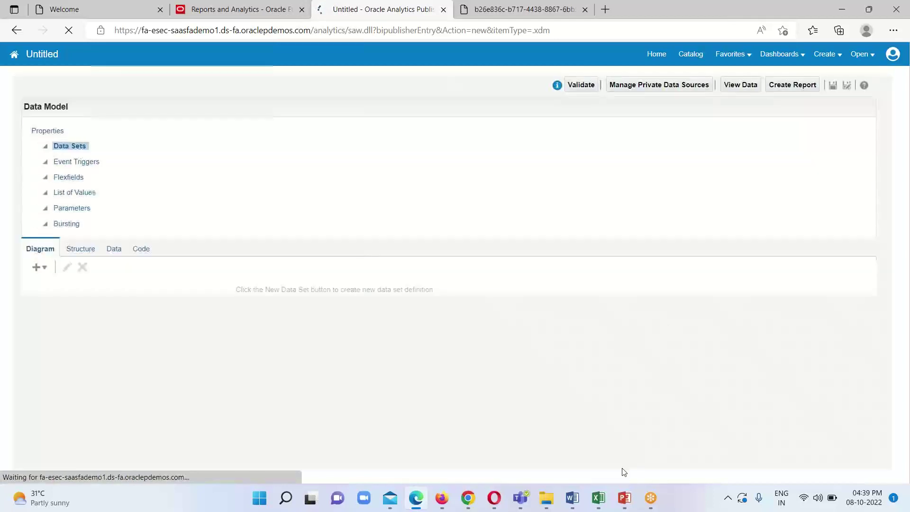
Copy item 5's select…from per_all_assignments_m query from the Word notes, then return to the data model
mouse_move(571, 496)
click(648, 441)
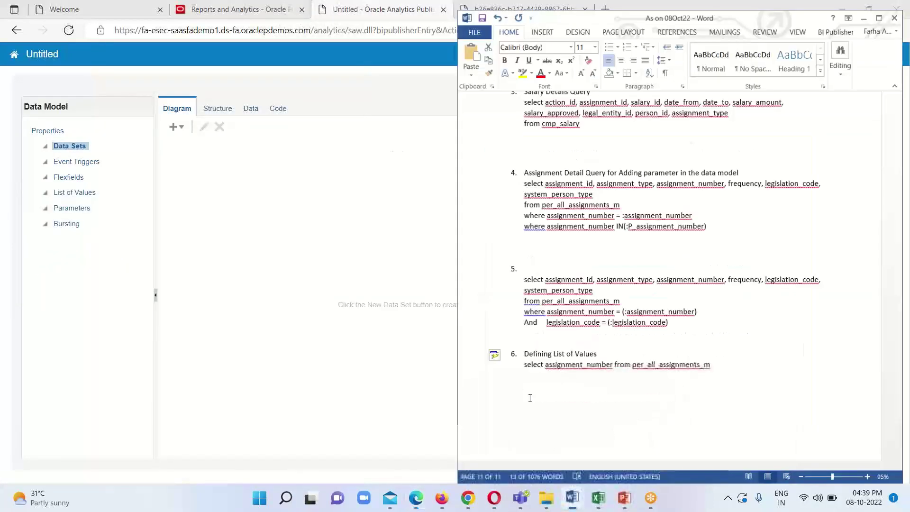
click(737, 330)
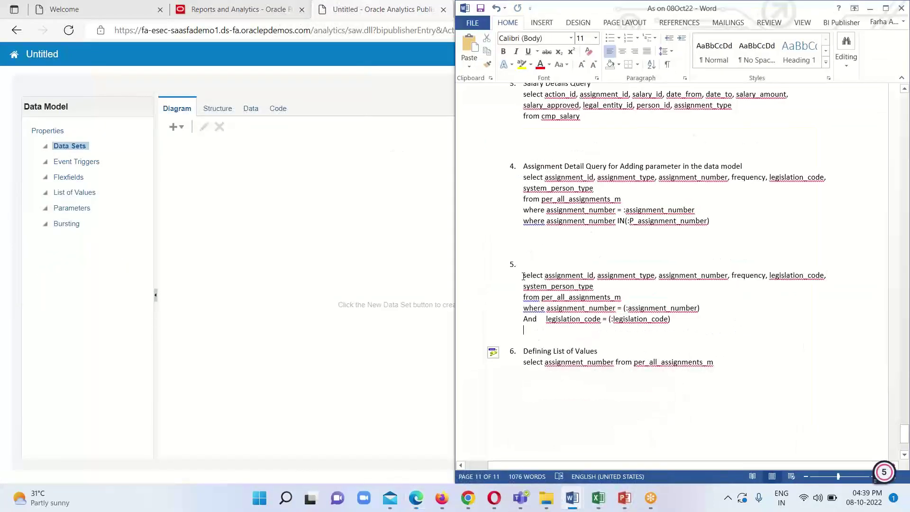
drag(523, 275, 564, 294)
right_click(565, 294)
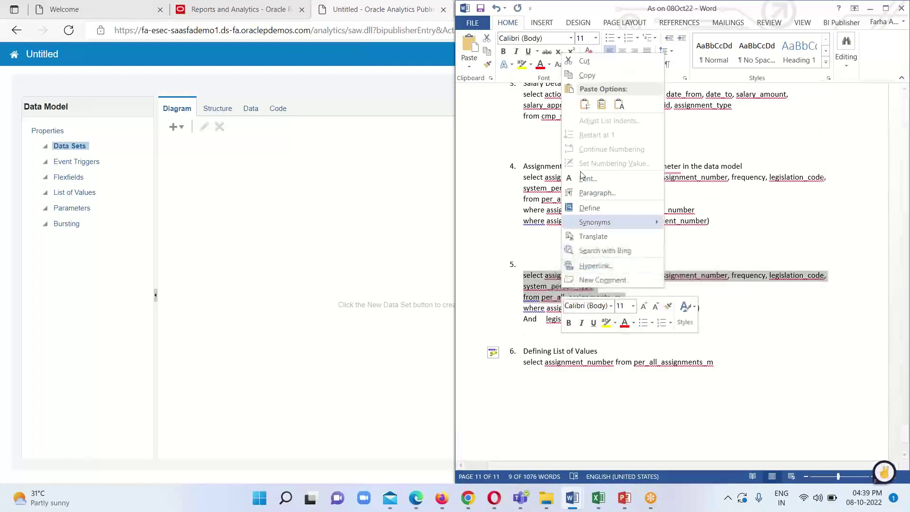
click(593, 77)
click(355, 166)
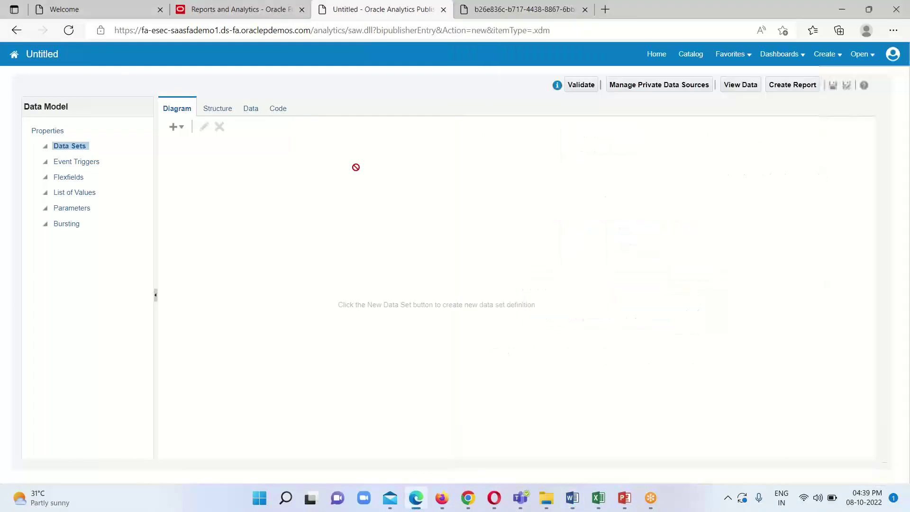
Create an SQL Query data set named 'Assignment Param DS' using the ApplicationDB_HCM data source
click(181, 127)
click(185, 143)
click(404, 177)
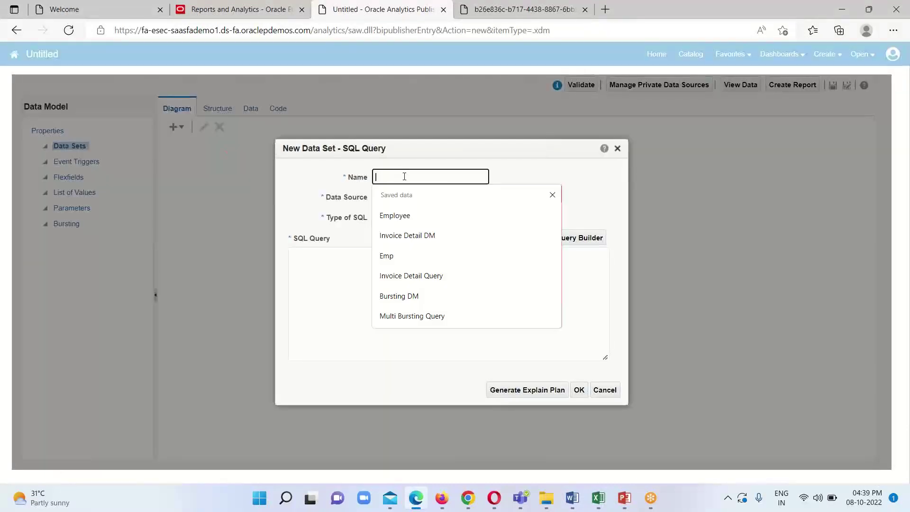
text(A)
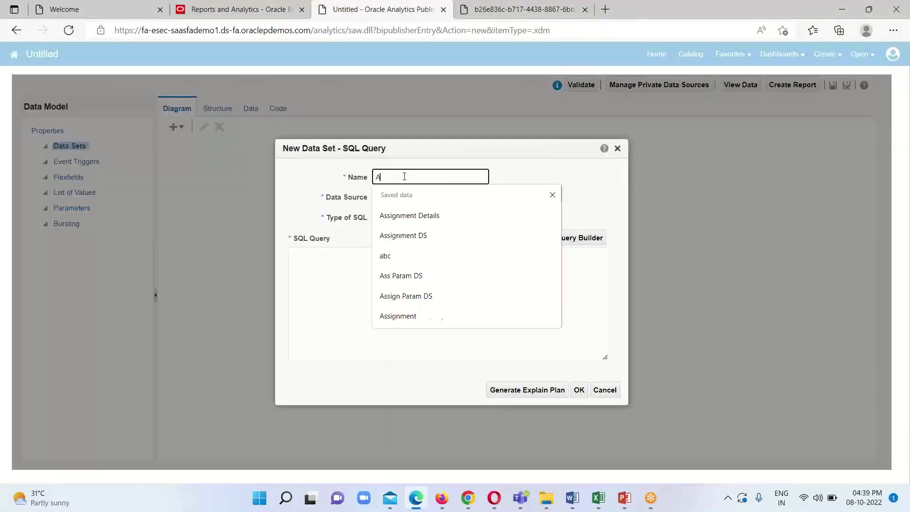
text(ssignment)
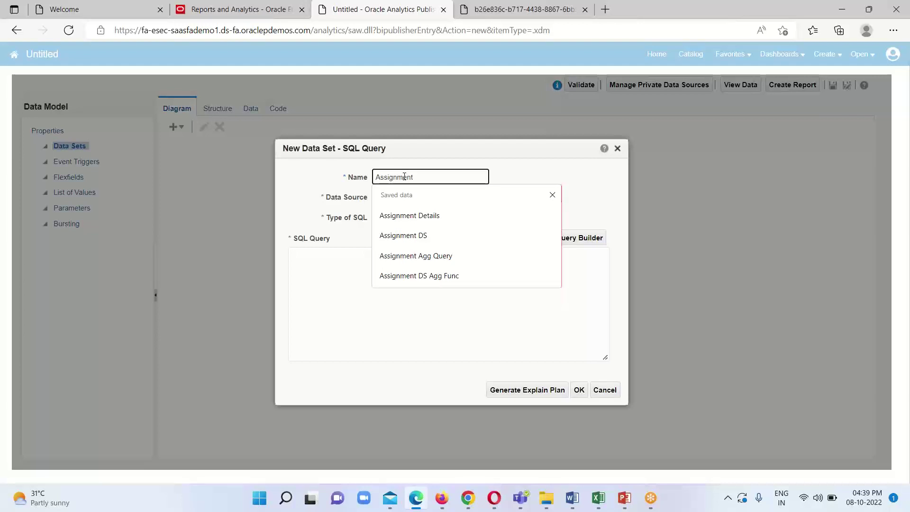
text( Para)
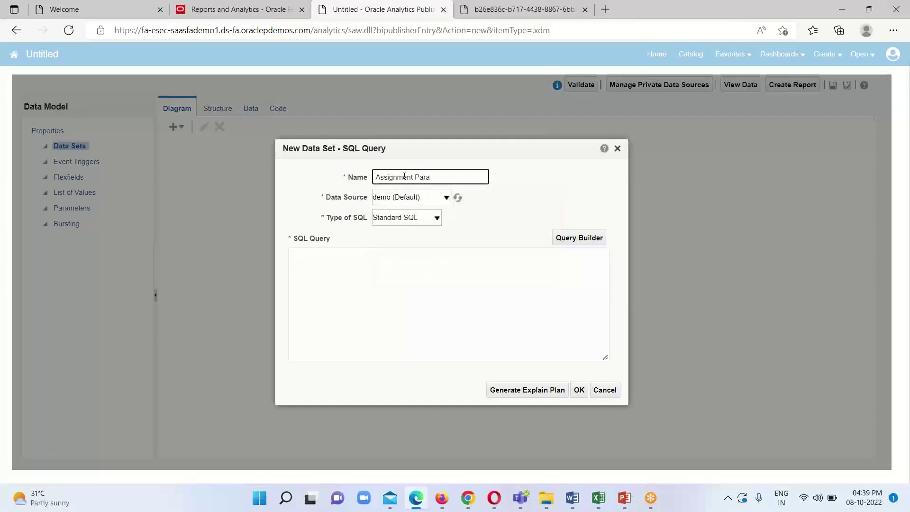
text(m DS)
click(444, 197)
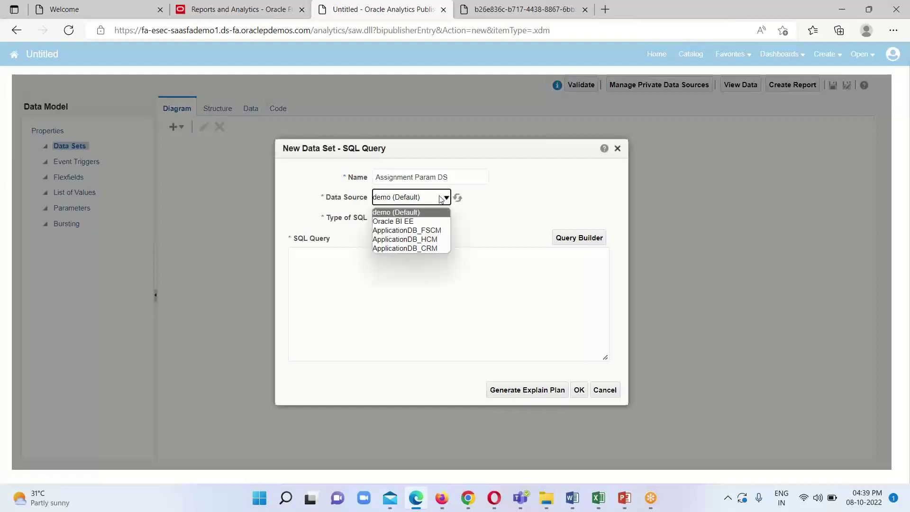
click(432, 240)
Paste the per_all_assignments_m assignment query and confirm the data set, producing group G_1
click(320, 260)
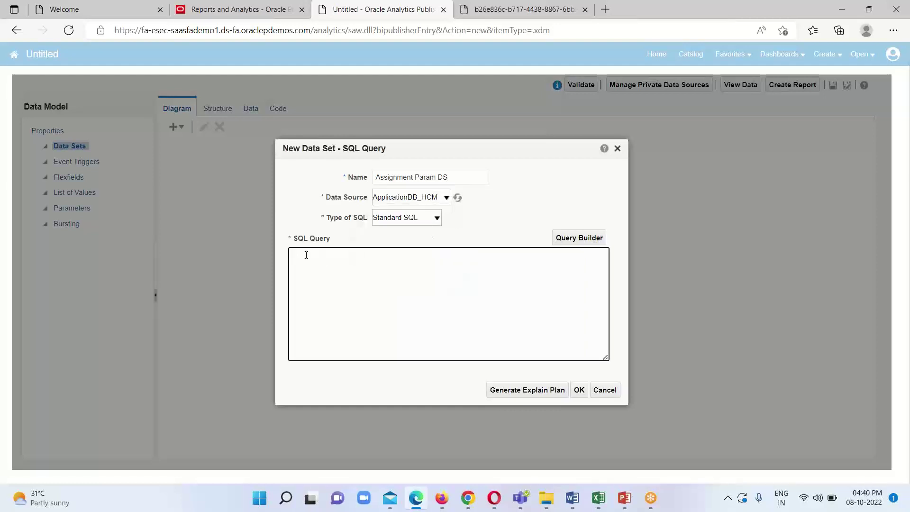
right_click(306, 255)
click(332, 283)
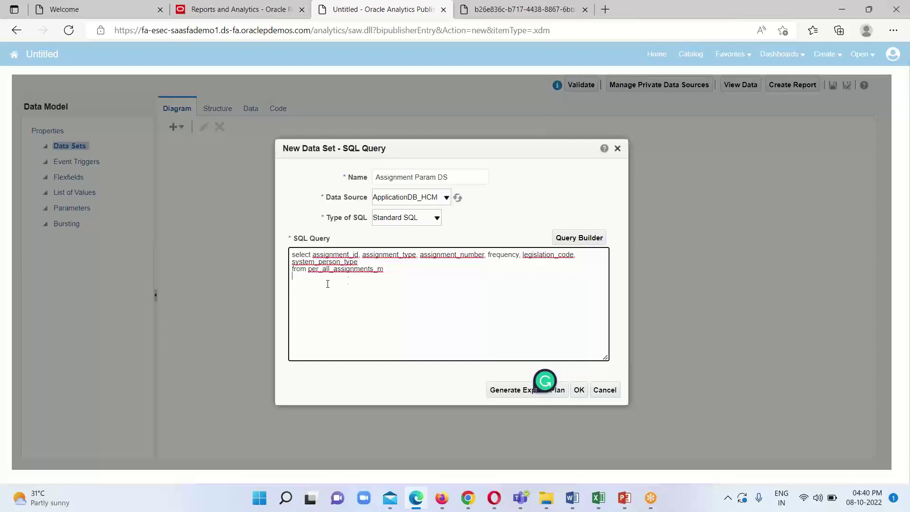
drag(292, 270, 387, 272)
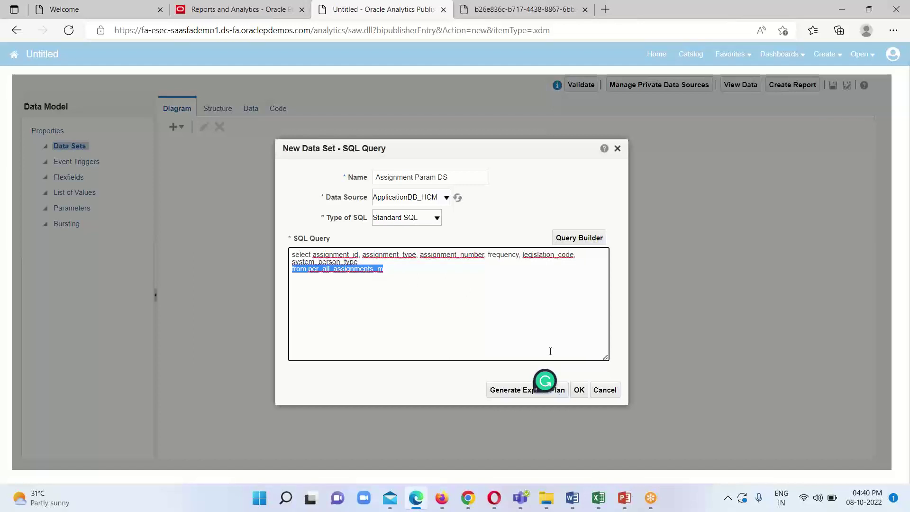
click(477, 354)
click(579, 389)
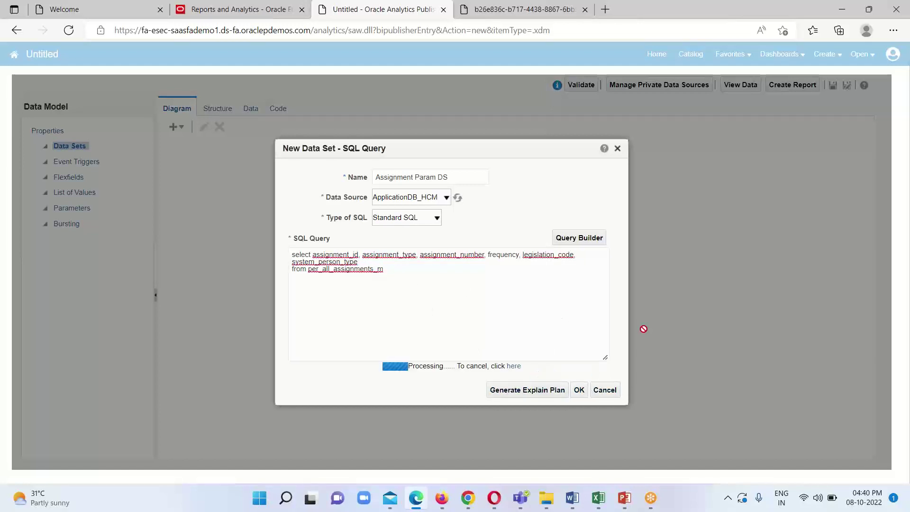
click(414, 150)
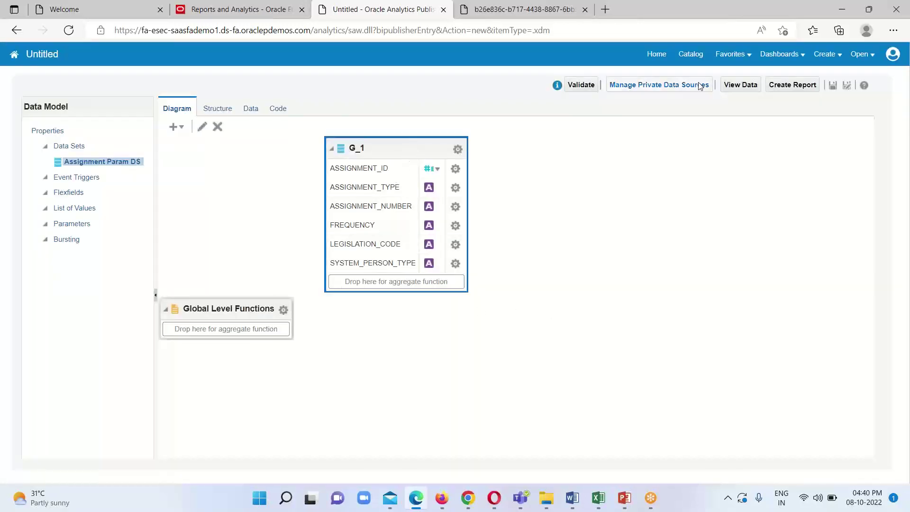
Preview the model's sample assignment rows, then return to the diagram and select the G_1 group
click(741, 84)
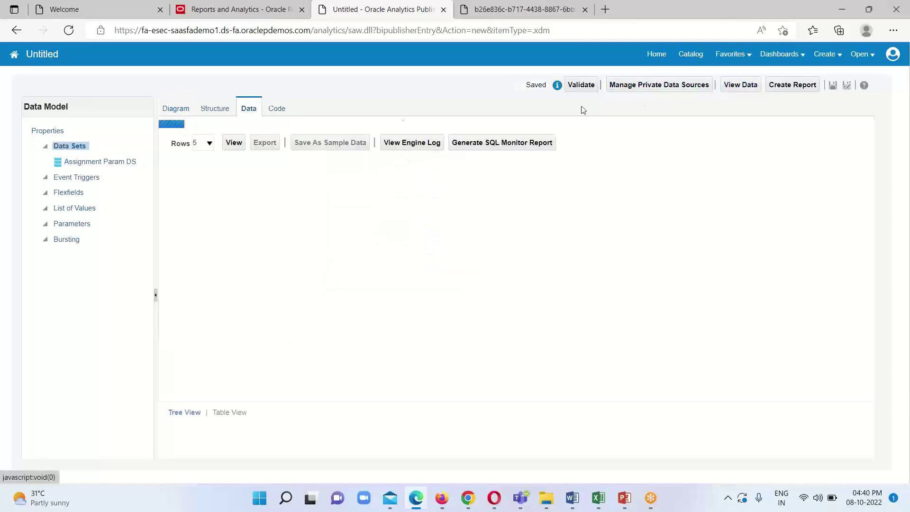
click(233, 134)
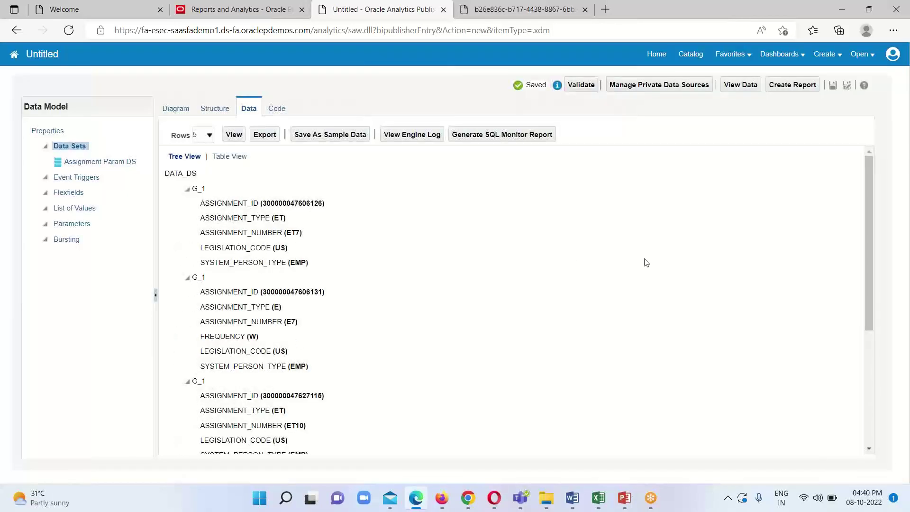
scroll(597, 285, down, 4)
scroll(485, 306, up, 4)
click(174, 114)
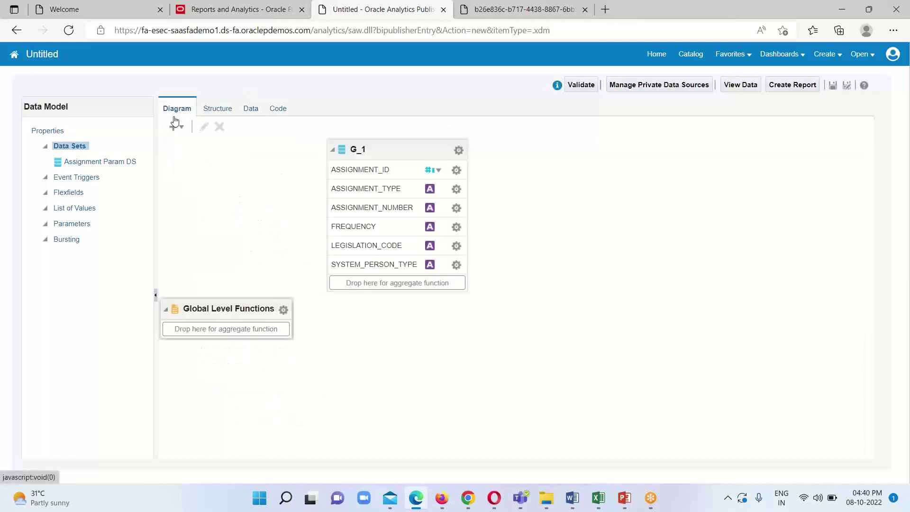
click(399, 149)
Copy query 5's first four lines, through the assignment_number condition, from 'As on 08Oct22' and return
mouse_move(571, 499)
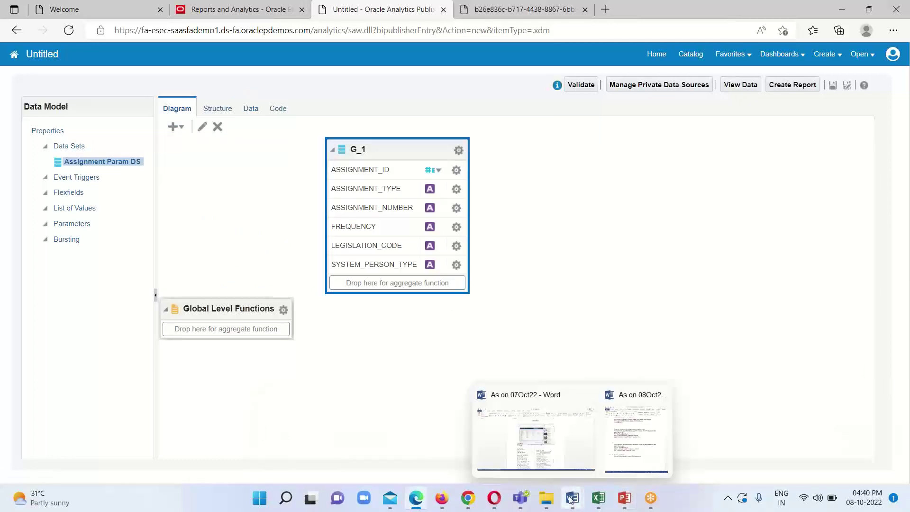
click(618, 455)
click(723, 311)
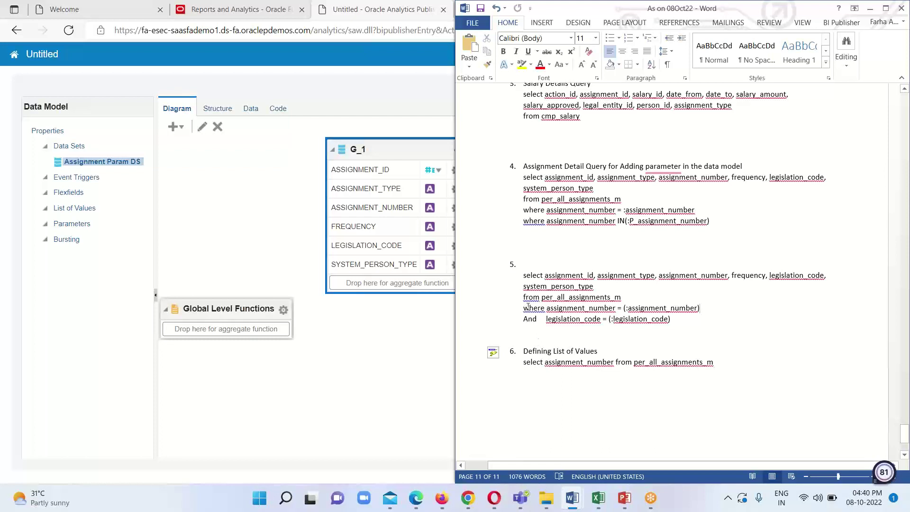
drag(521, 276, 705, 309)
right_click(563, 286)
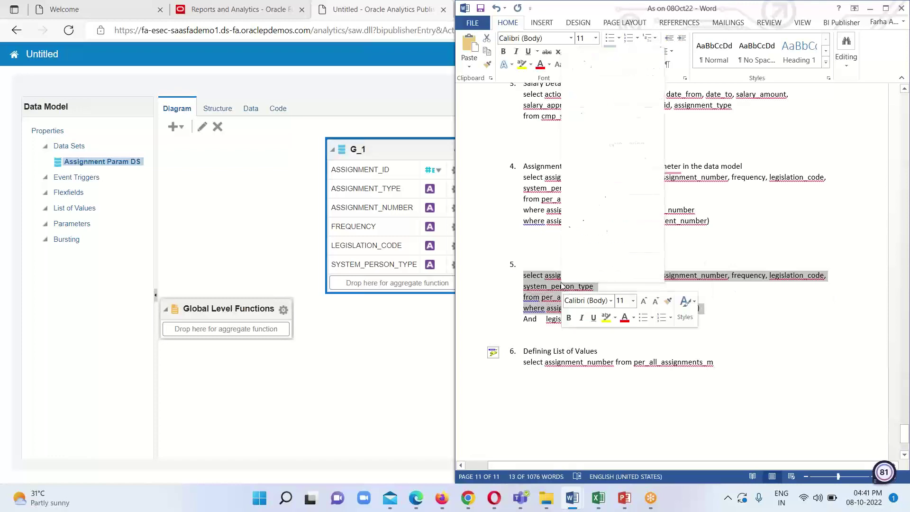
click(587, 70)
click(309, 194)
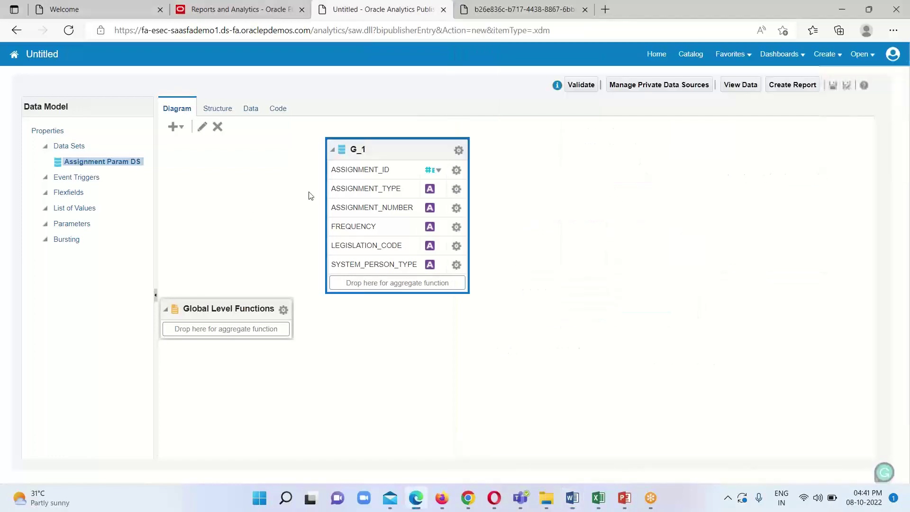
Replace the Assignment Param DS SQL with the pasted query filtered on (:assignment_number) and save
click(202, 126)
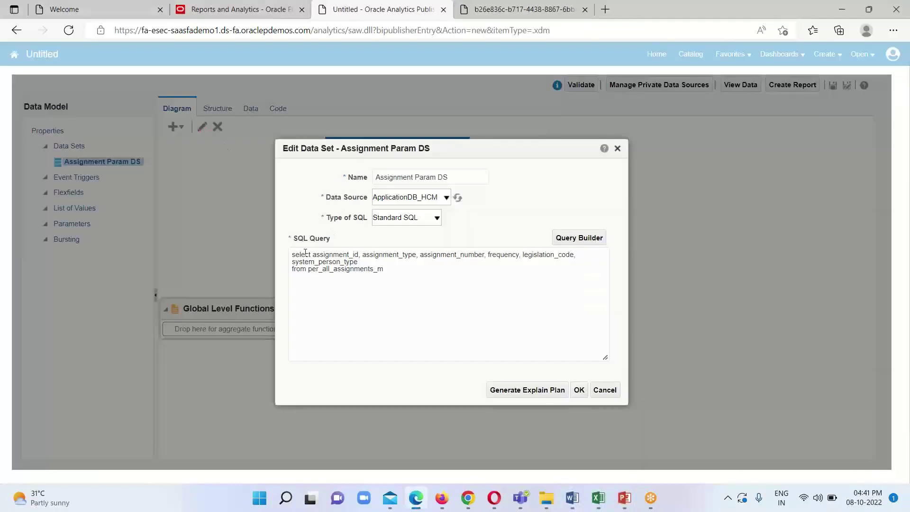
drag(291, 255, 417, 273)
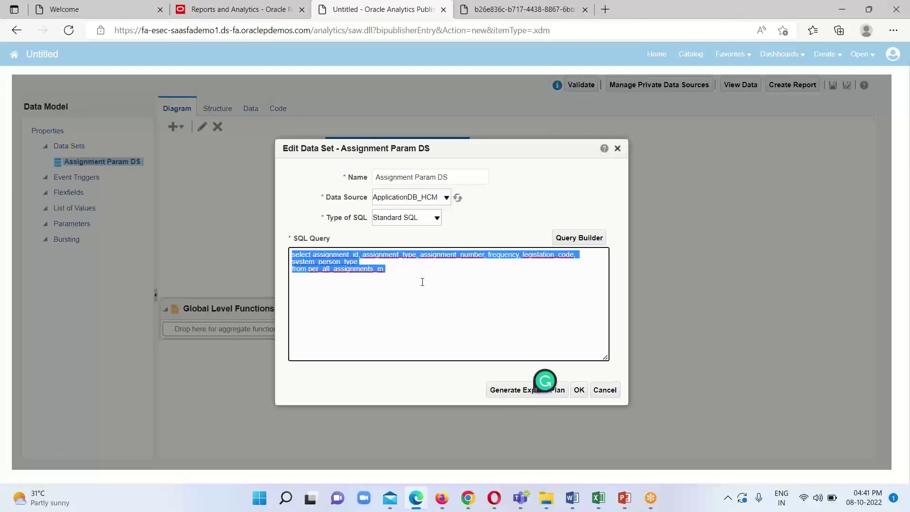
key(ctrl+v)
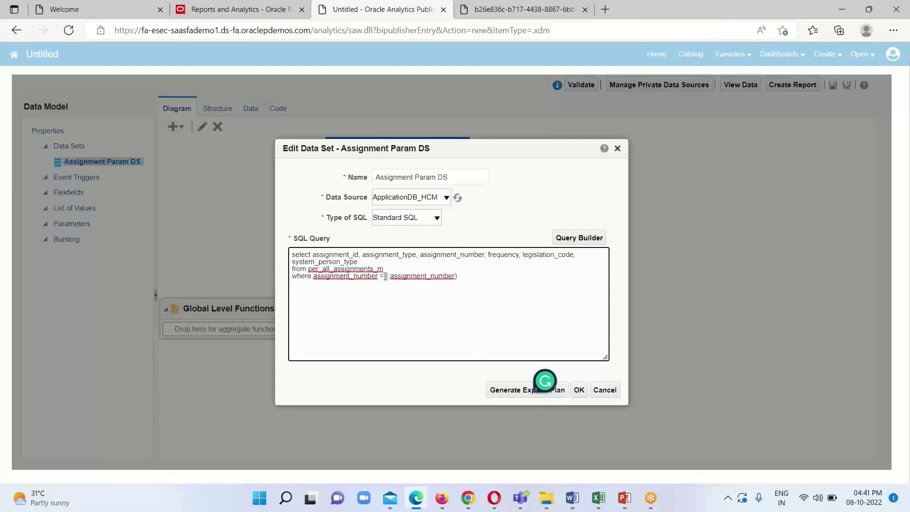
drag(386, 276, 458, 279)
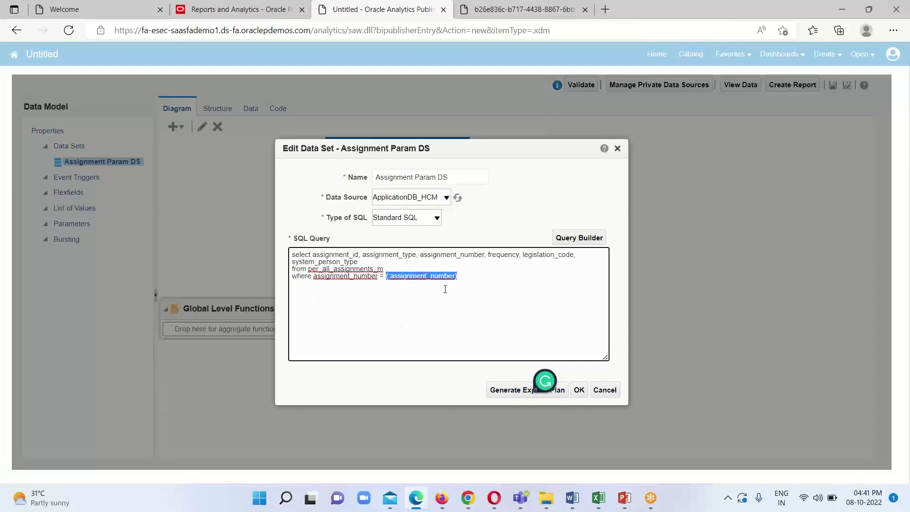
click(580, 391)
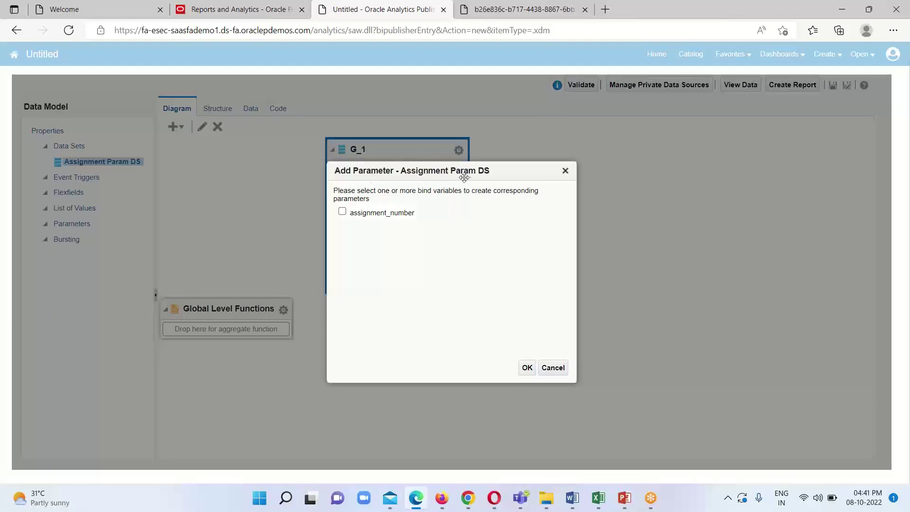
Create the assignment_number parameter from the bind variable in the Add Parameter prompt
click(343, 213)
click(526, 368)
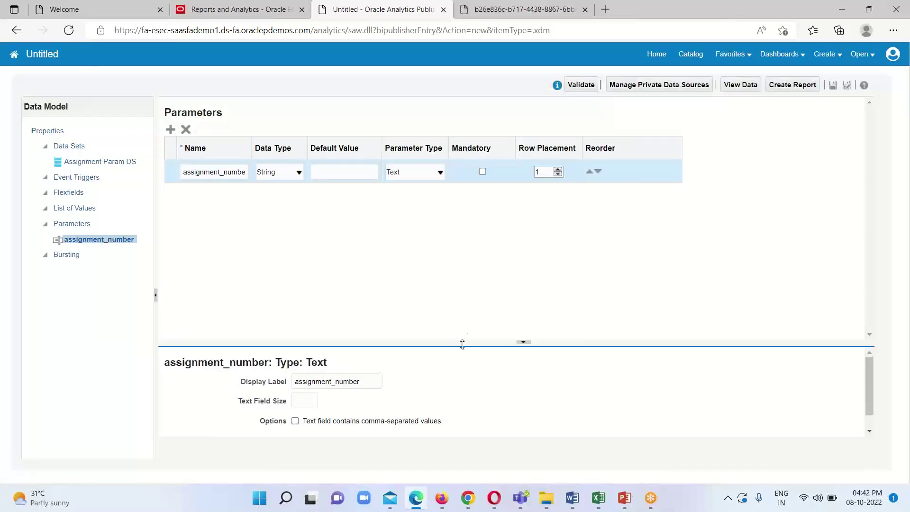
drag(463, 342, 442, 206)
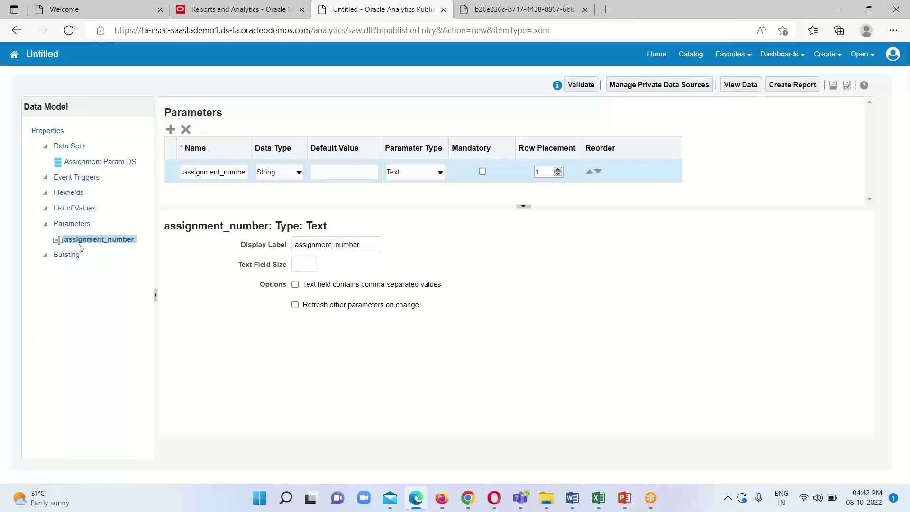
Set the parameter's display label to 'Enter Assignment Number' and open the data preview
click(361, 244)
key(BackSpace)
key(BackSpace)
key(BackSpace)
key(BackSpace)
key(BackSpace)
key(BackSpace)
key(BackSpace)
key(BackSpace)
key(BackSpace)
key(BackSpace)
key(BackSpace)
key(BackSpace)
key(BackSpace)
key(BackSpace)
key(BackSpace)
key(BackSpace)
key(BackSpace)
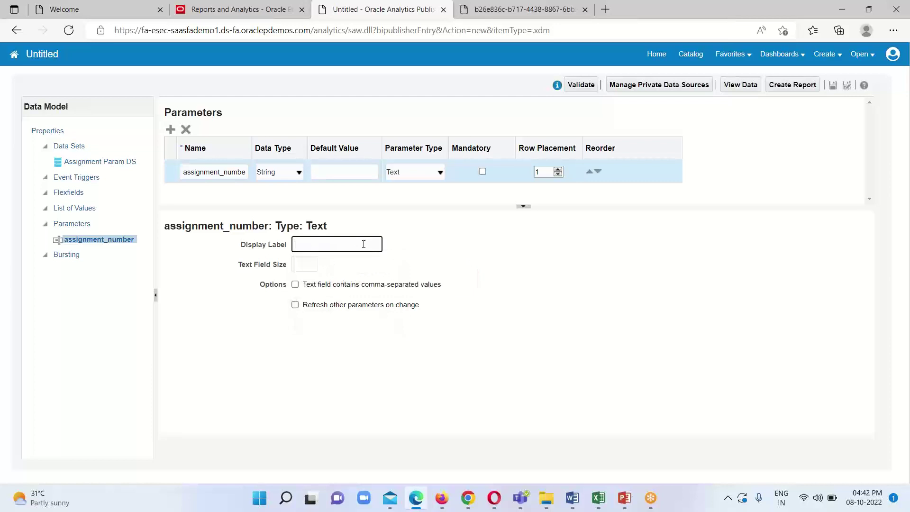
text(As)
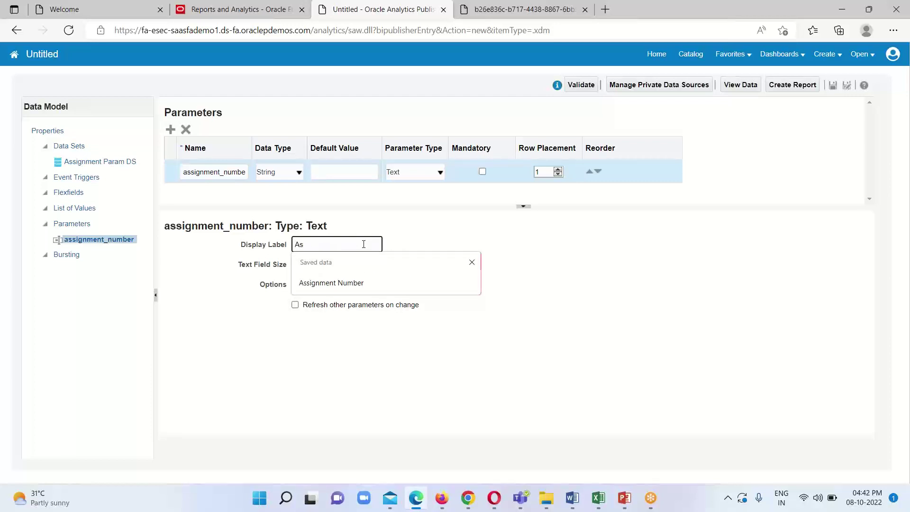
key(BackSpace)
text(En)
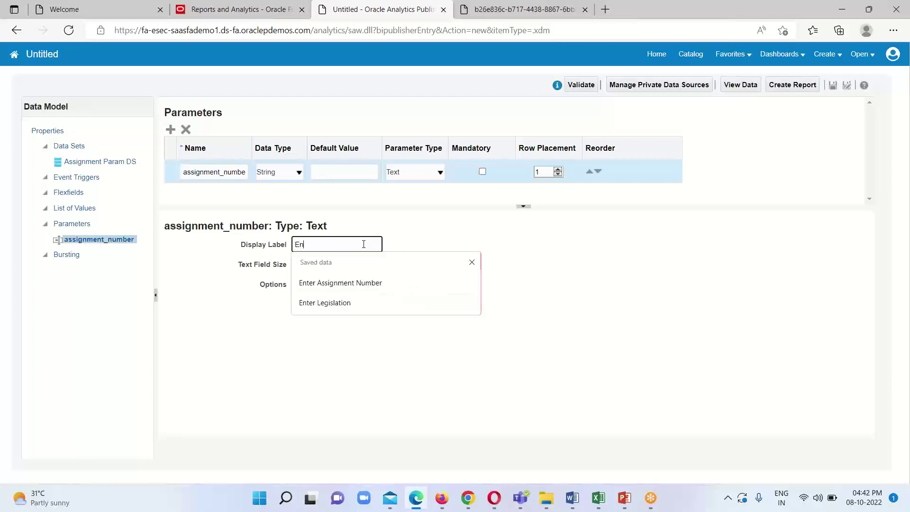
text(ter Assignment)
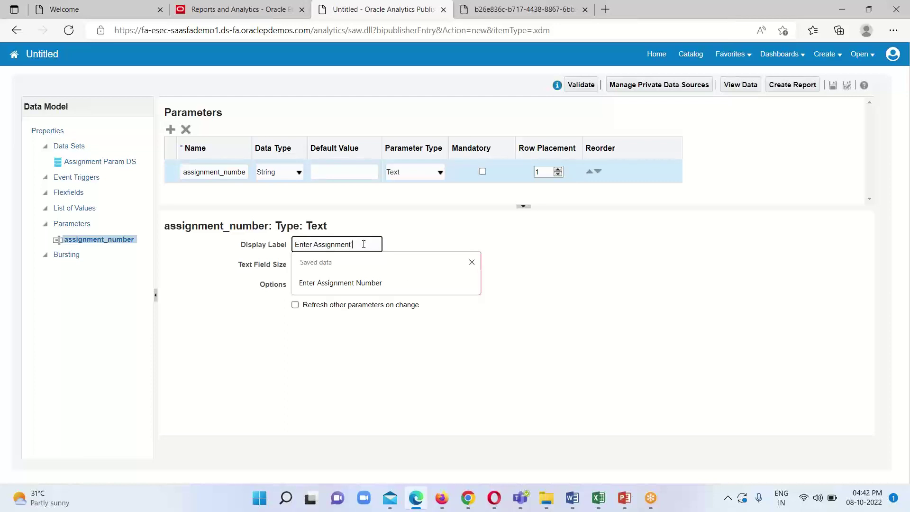
text( Number)
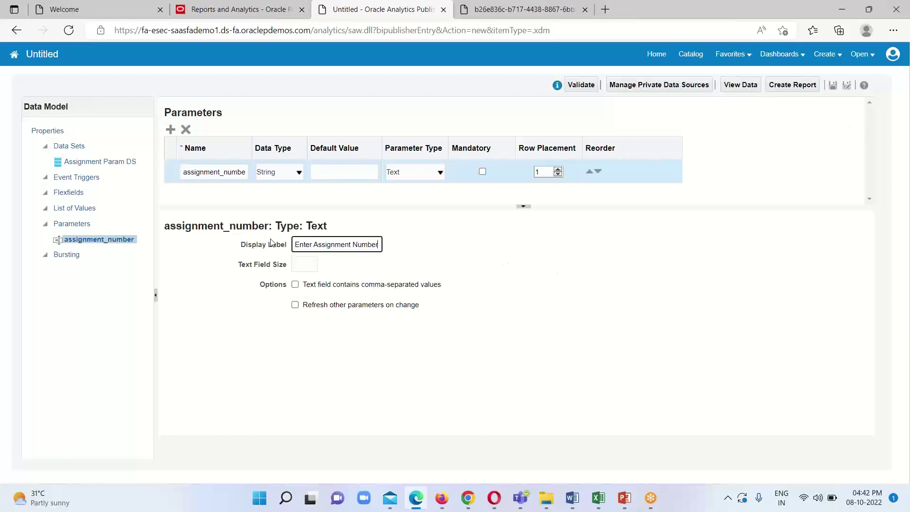
click(738, 90)
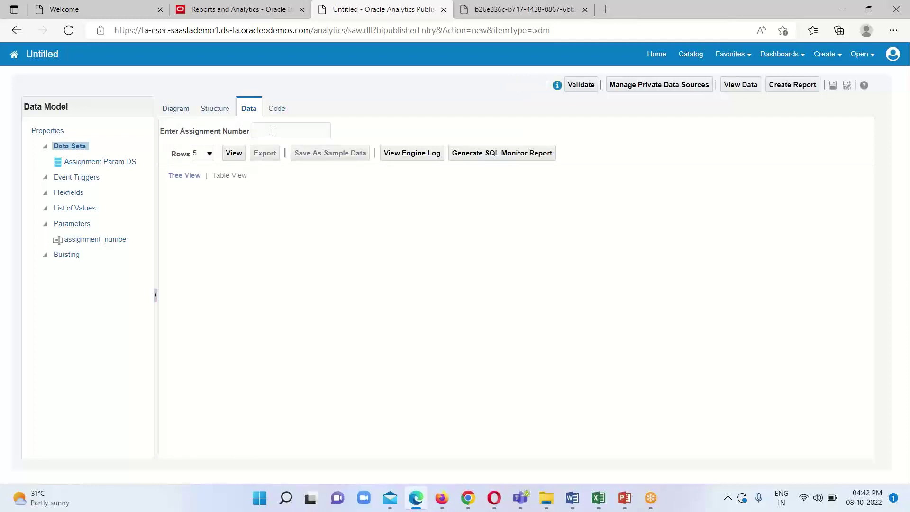
Choose ET7 as the assignment number and run the data preview
click(271, 131)
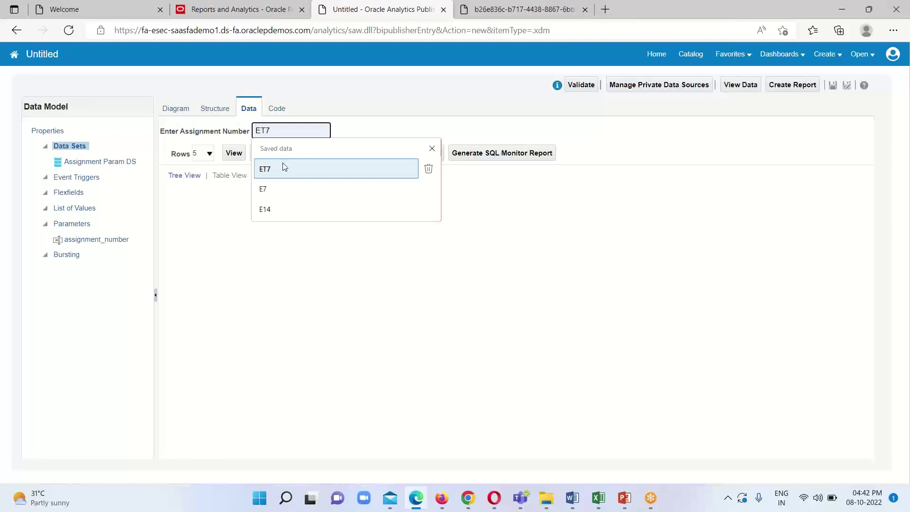
click(256, 301)
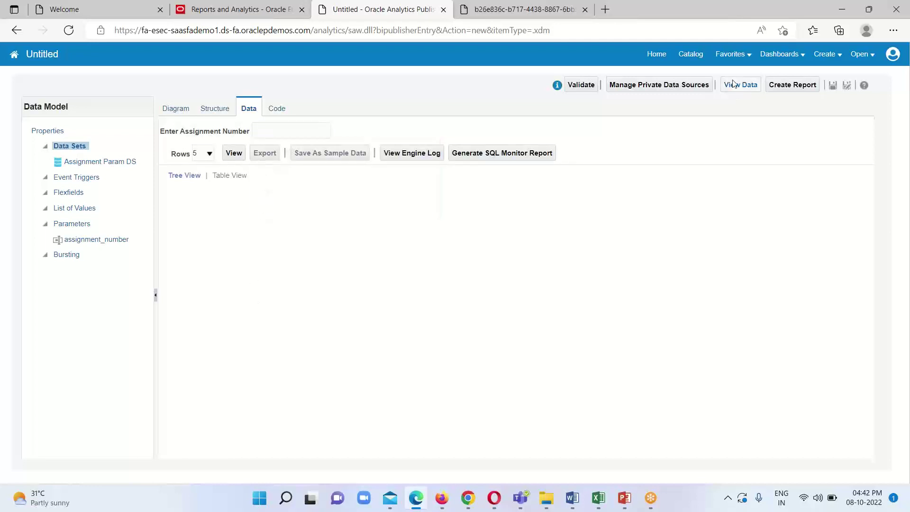
click(742, 86)
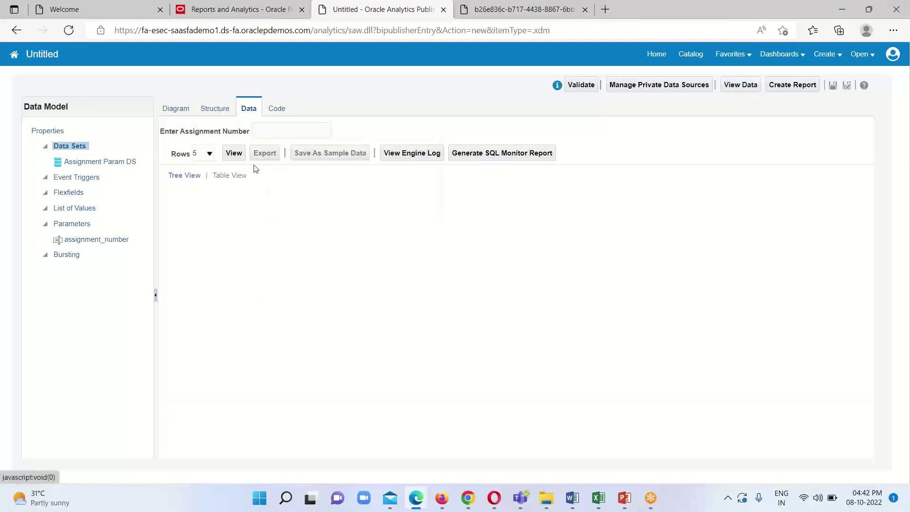
click(271, 130)
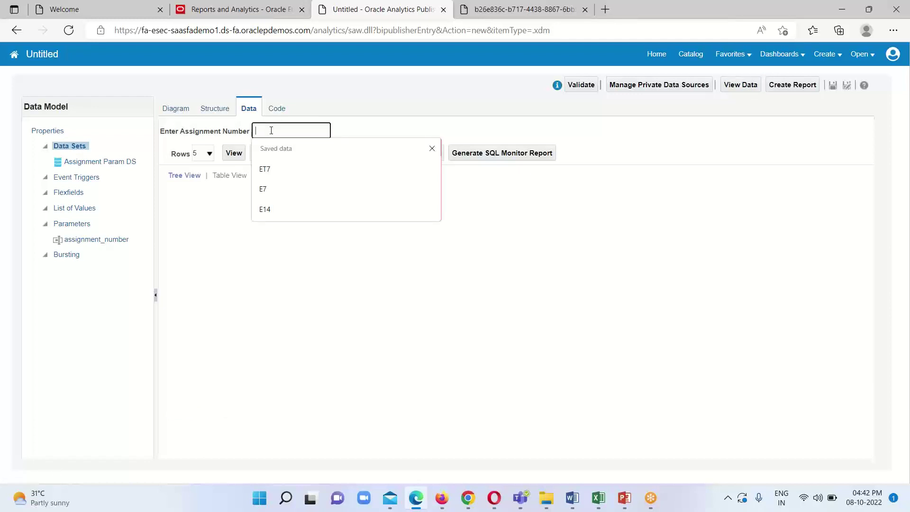
click(270, 169)
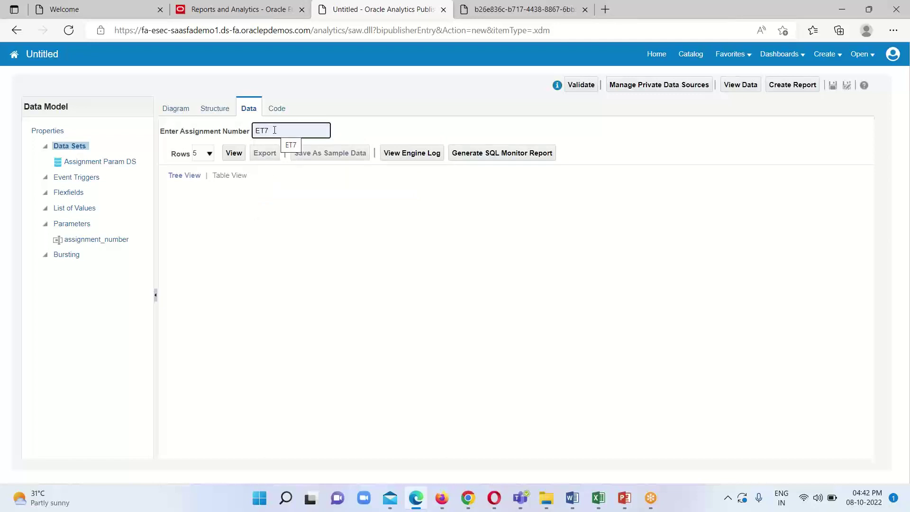
click(234, 153)
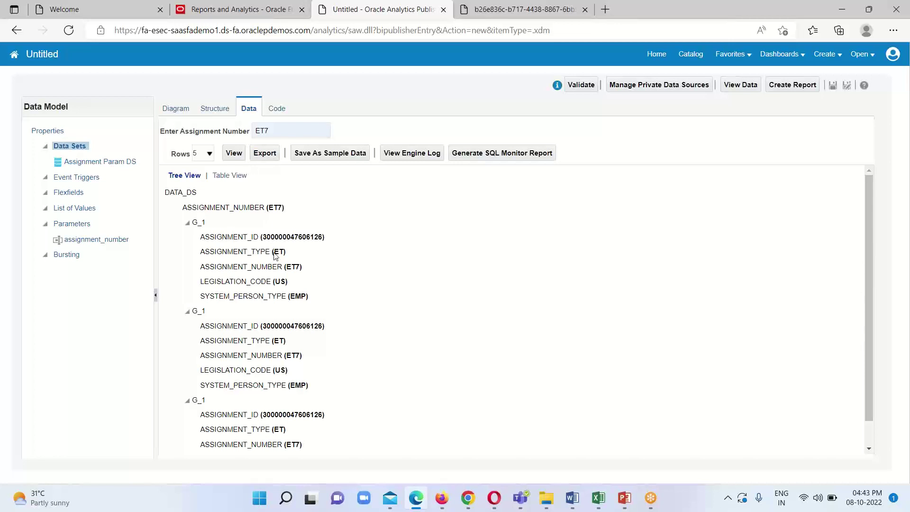
Highlight the ET7 values in the three result groups, then scroll back to the top
drag(283, 268, 304, 270)
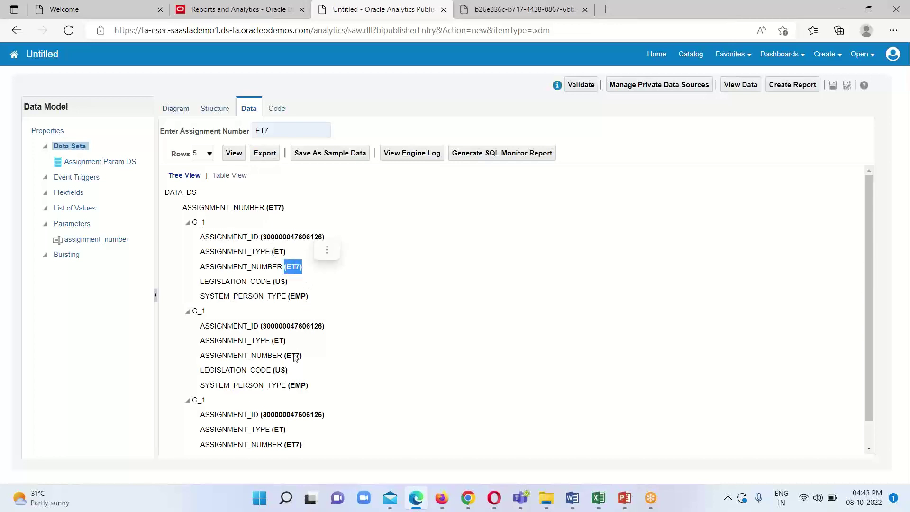
drag(283, 357, 303, 356)
drag(283, 444, 306, 448)
click(392, 401)
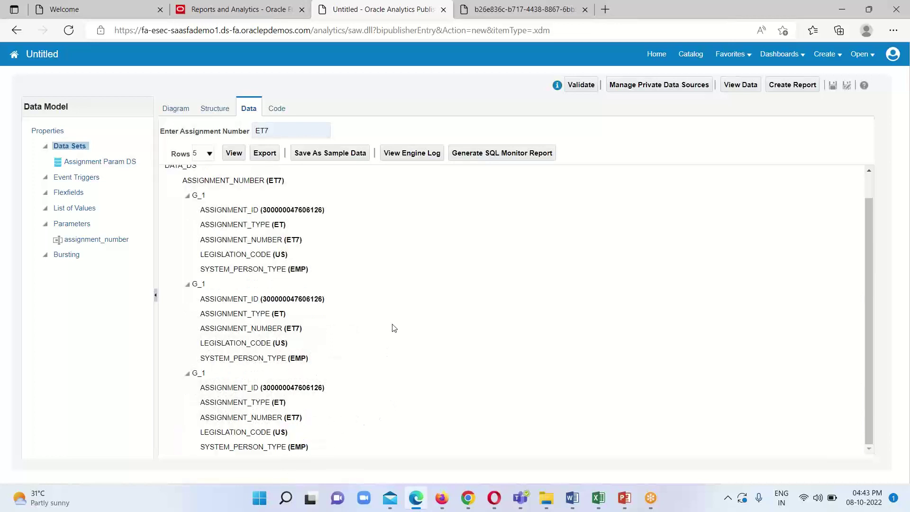
scroll(392, 326, up, 1)
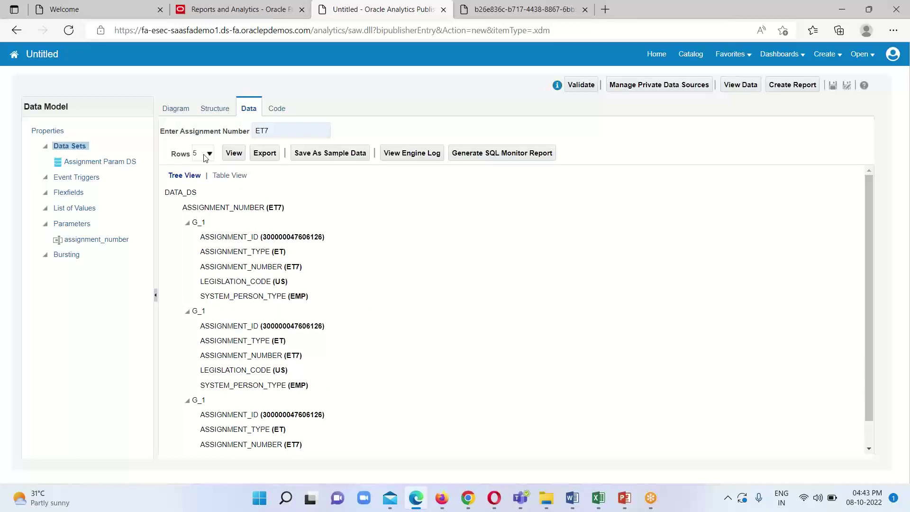
Change the assignment number to E7, rerun the preview, and check the E7 values returned
click(265, 132)
key(BackSpace)
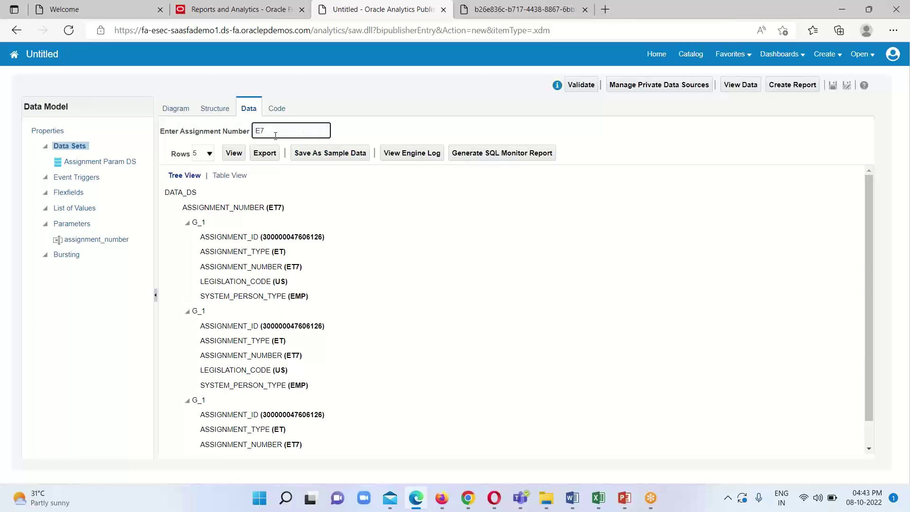
click(232, 152)
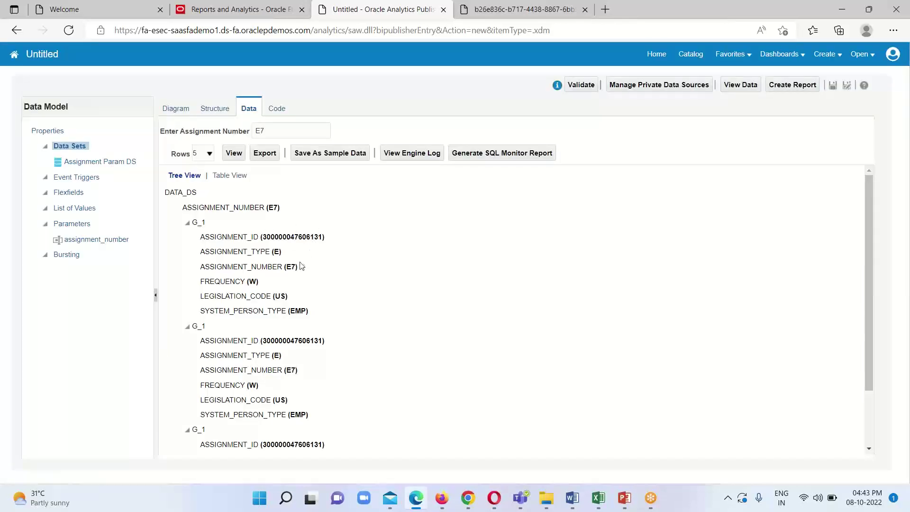
scroll(310, 308, down, 2)
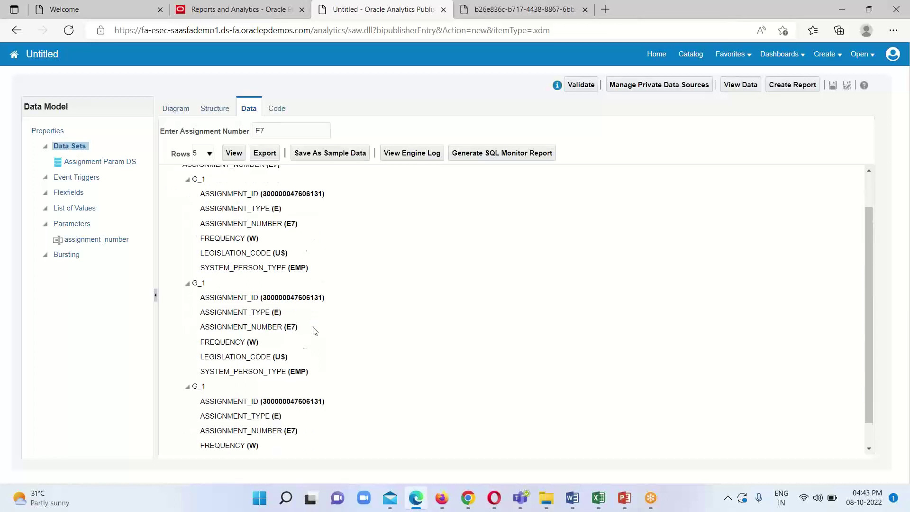
double_click(289, 298)
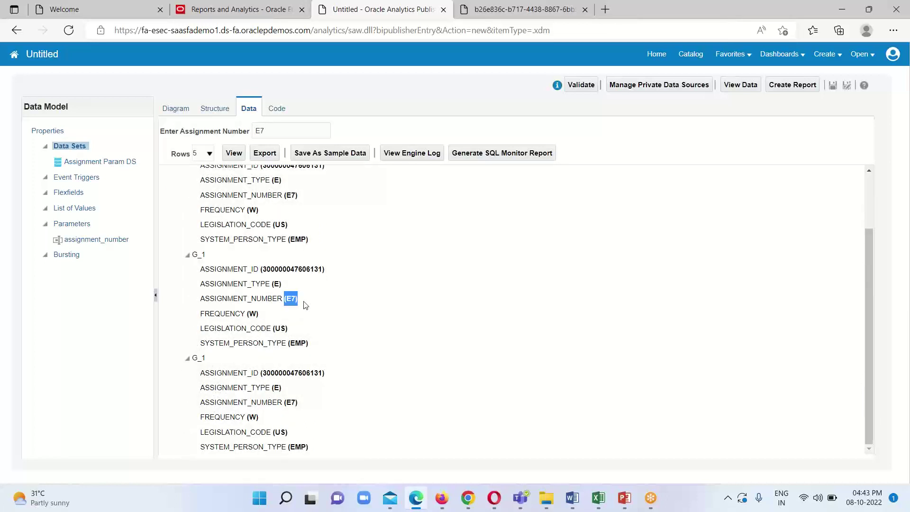
double_click(290, 402)
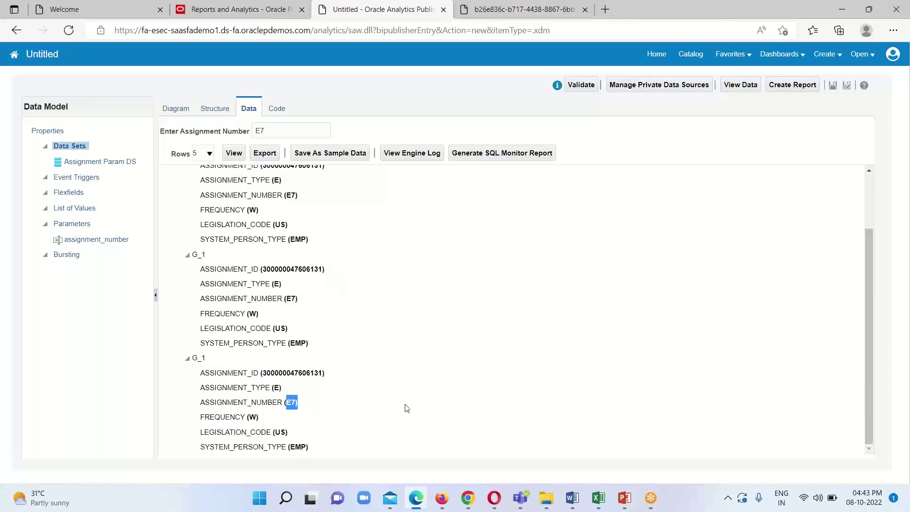
scroll(459, 329, up, 2)
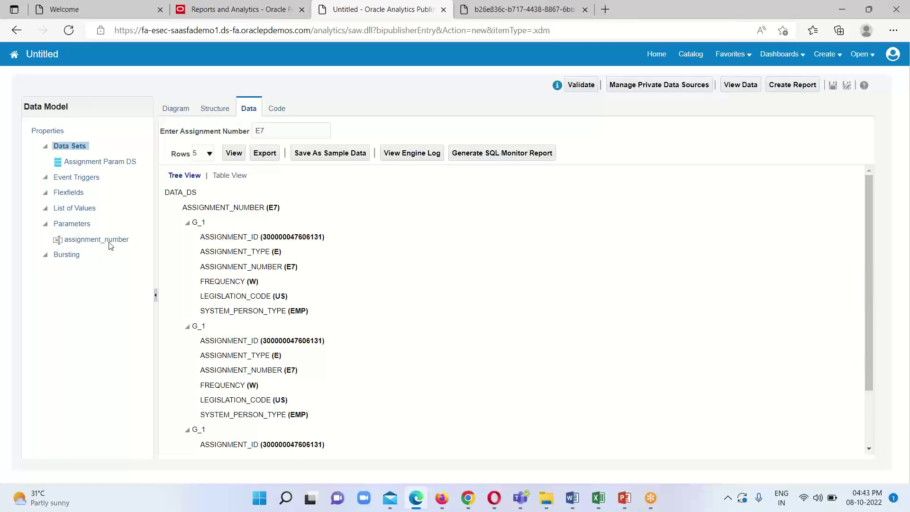
Open the Assignment Param DS SQL query for editing with the Word notes shown alongside
click(120, 163)
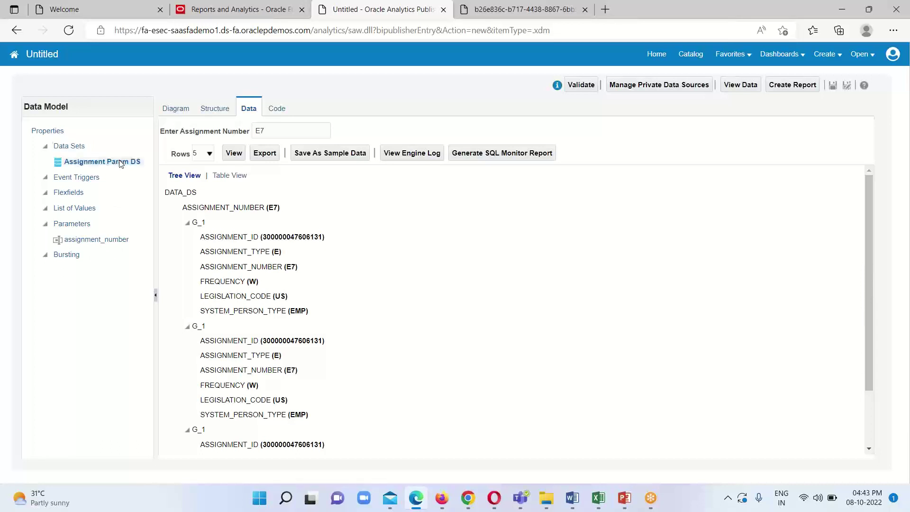
click(185, 111)
click(202, 127)
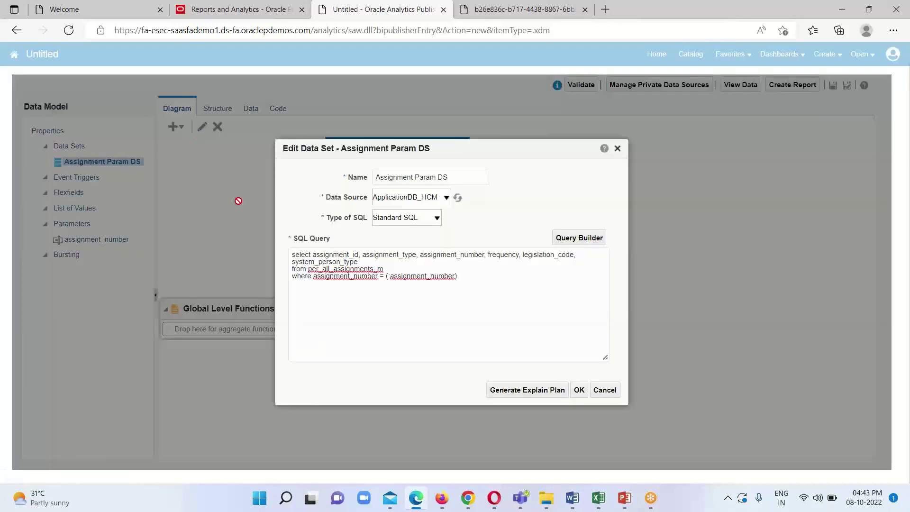
click(449, 288)
mouse_move(572, 501)
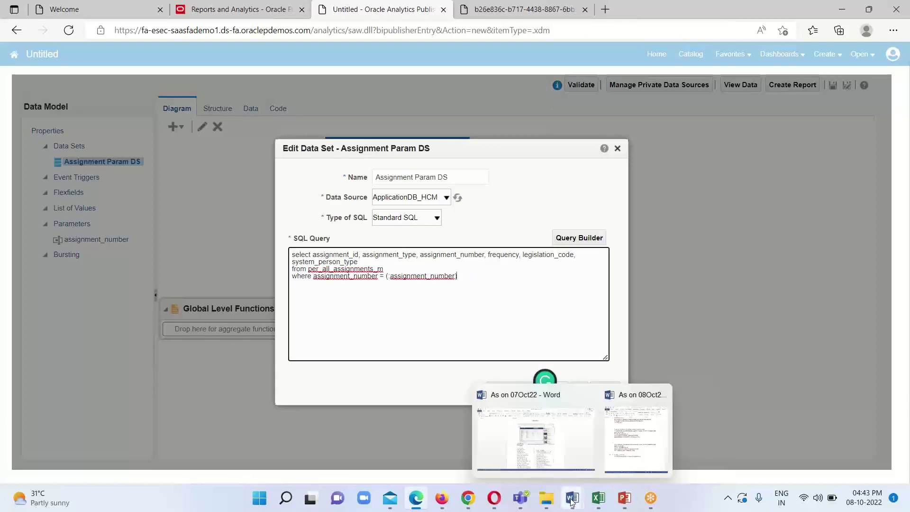
click(636, 436)
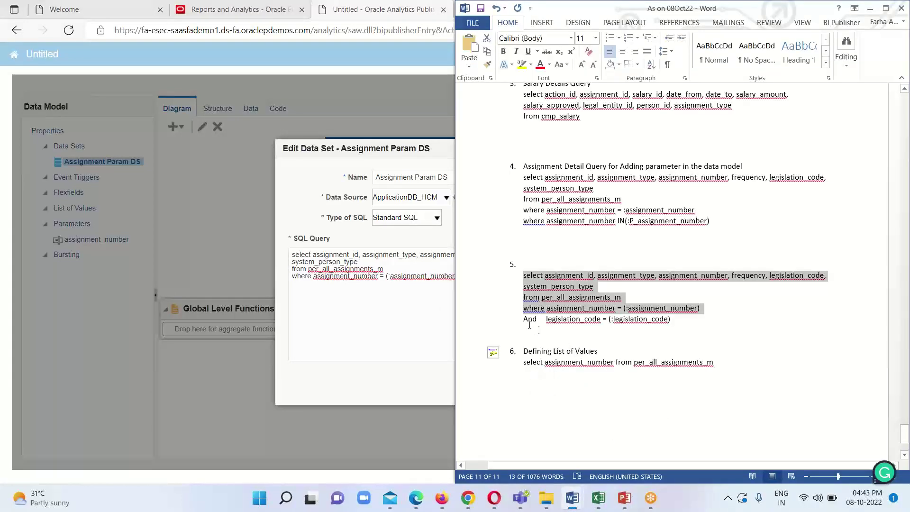
Copy the 'And legislation_code = (:legislation_code)' line from the Word notes, then return to the SQL Query box
drag(524, 319, 649, 322)
right_click(649, 322)
click(677, 165)
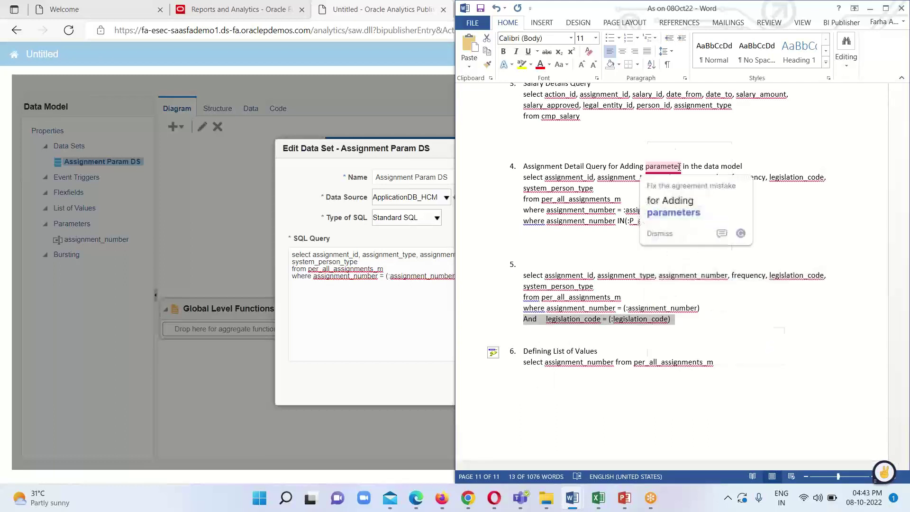
click(353, 324)
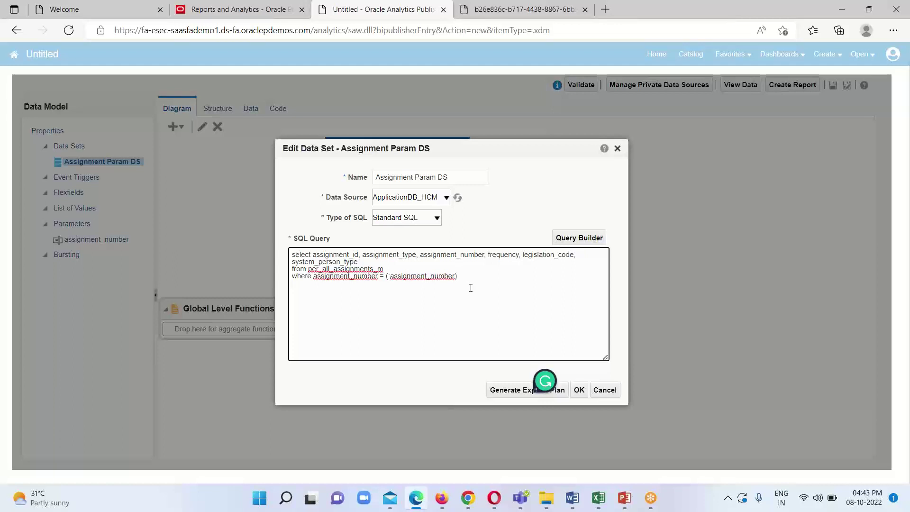
Paste the legislation_code filter into the query and create its parameter labelled Legislation Code
key(ctrl+v)
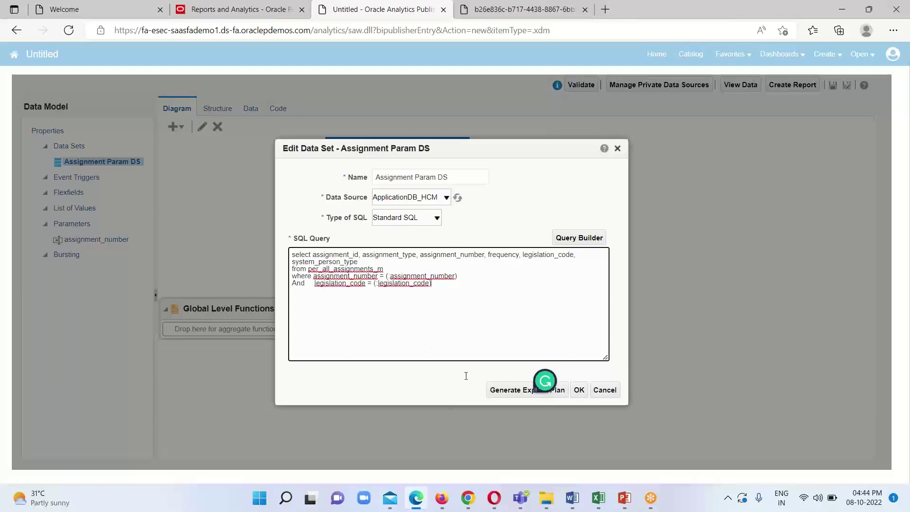
click(578, 390)
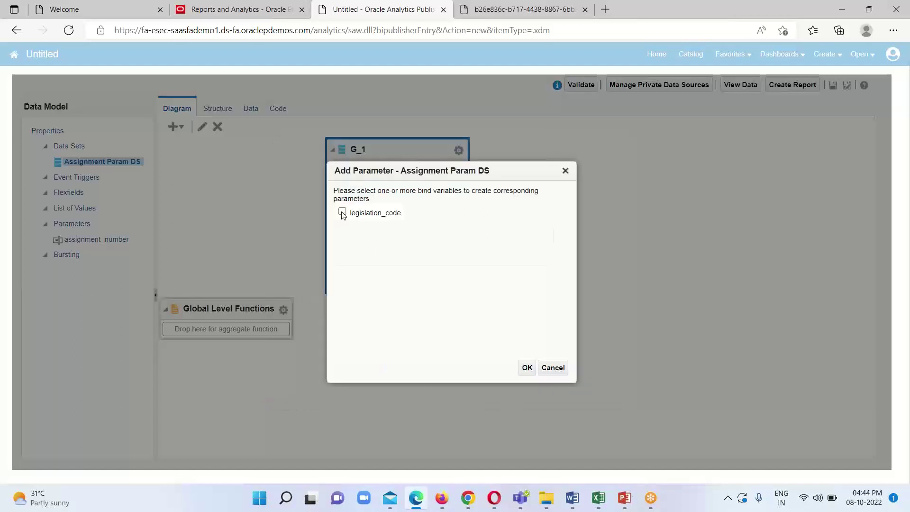
click(342, 212)
click(527, 368)
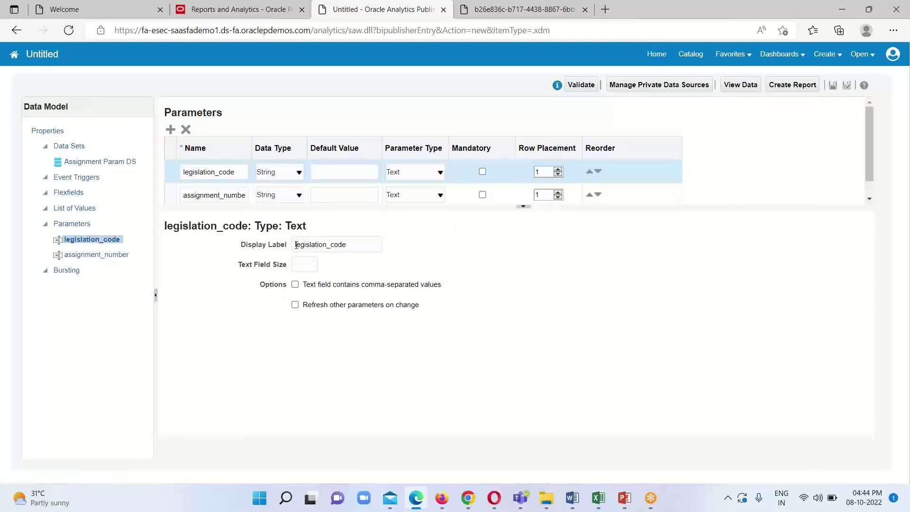
drag(296, 244, 383, 243)
text(L)
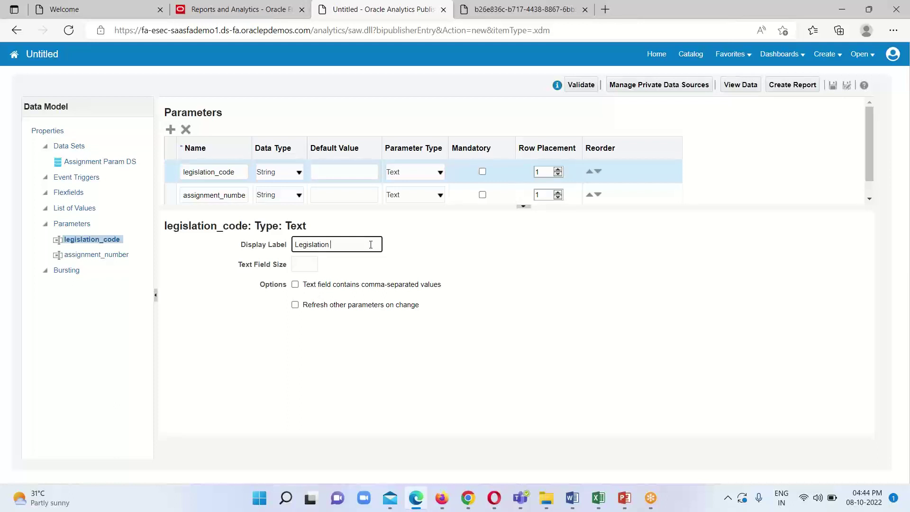
Preview data with Legislation Code US and assignment E7, then bring up the webinar PowerPoint slides
click(735, 85)
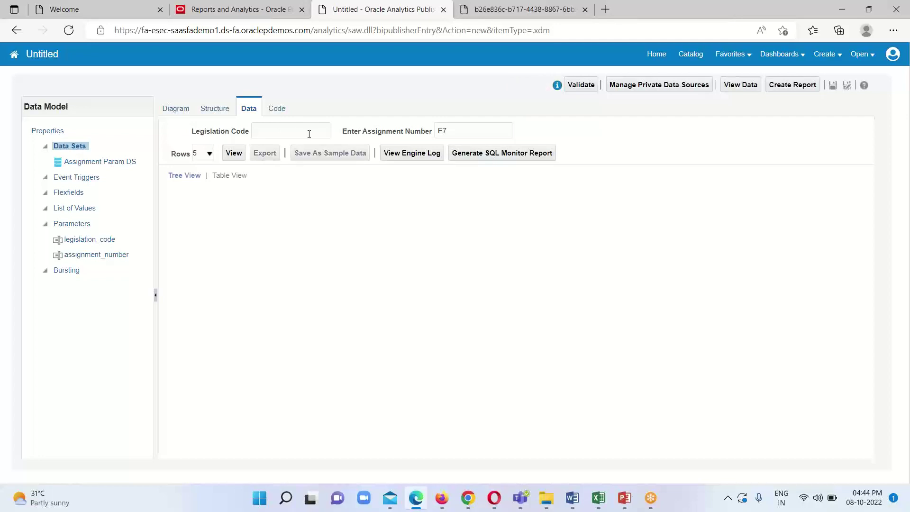
click(267, 132)
text(US)
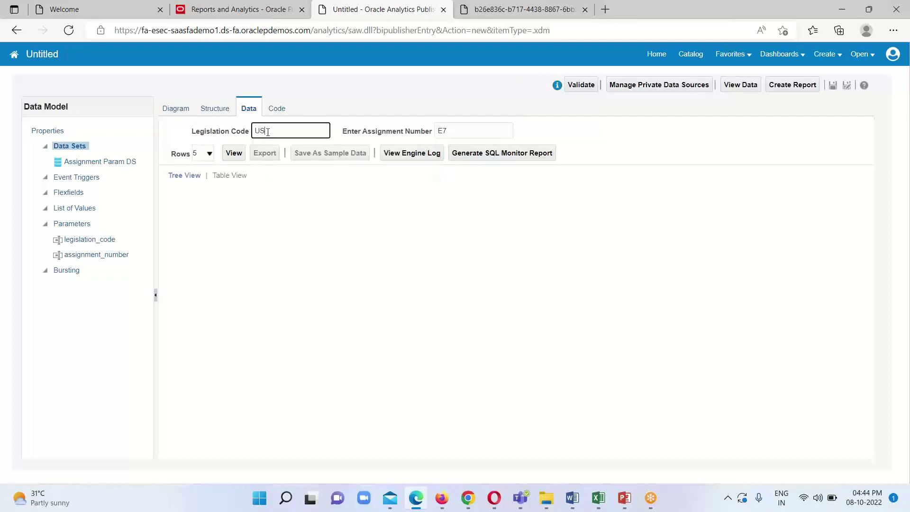
click(234, 152)
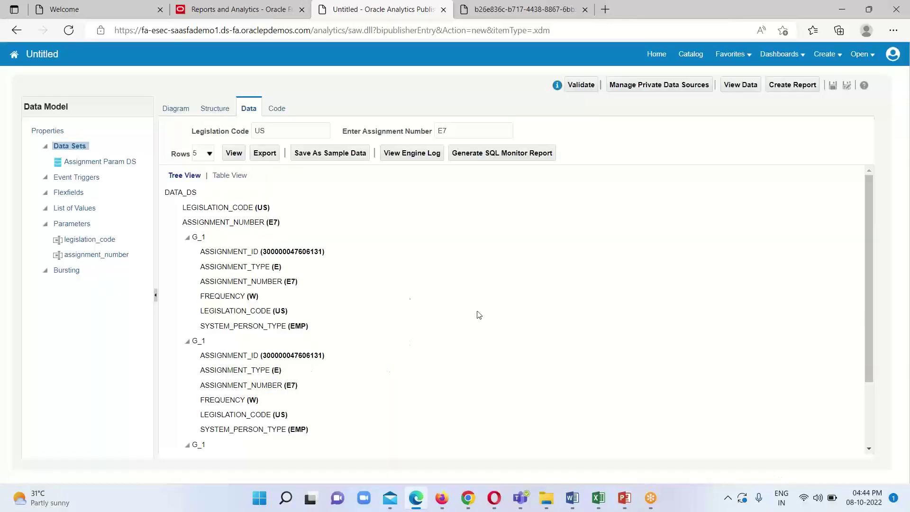
scroll(460, 346, down, 2)
scroll(470, 351, up, 2)
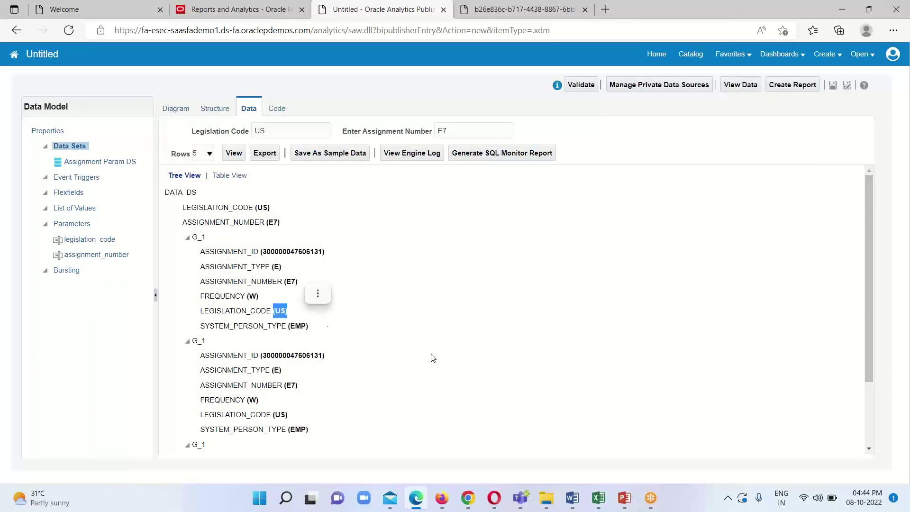
scroll(459, 384, down, 1)
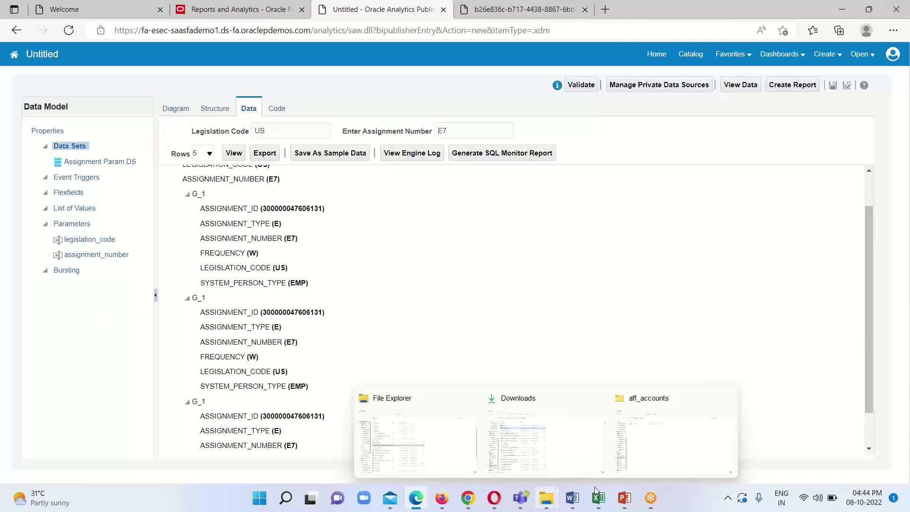
mouse_move(625, 497)
click(600, 451)
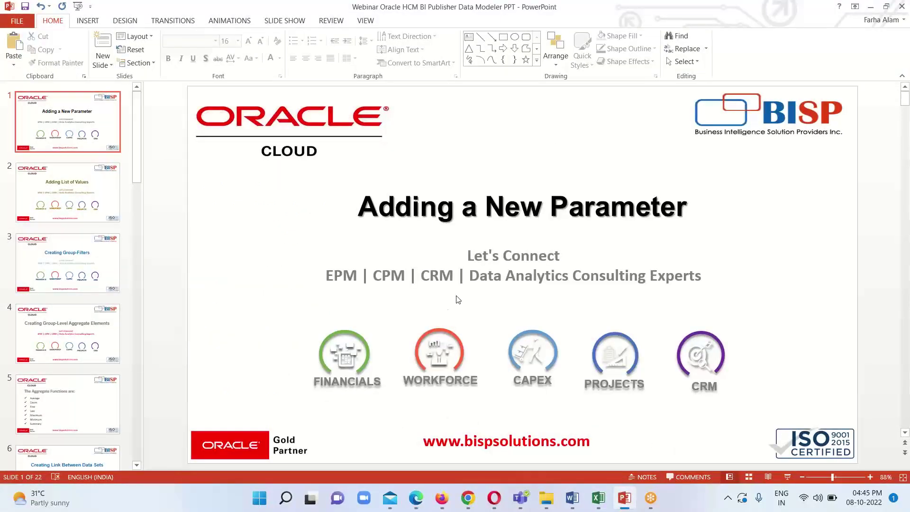